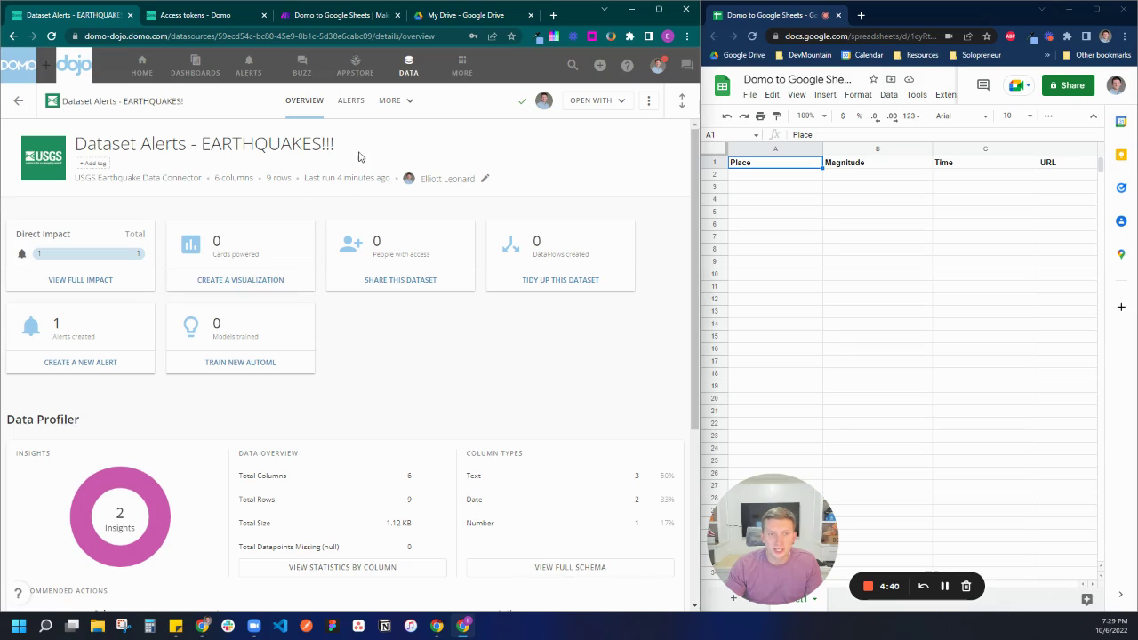
{"action": "left_click", "coordinate": [777, 186]}
{"action": "left_click", "coordinate": [778, 176]}
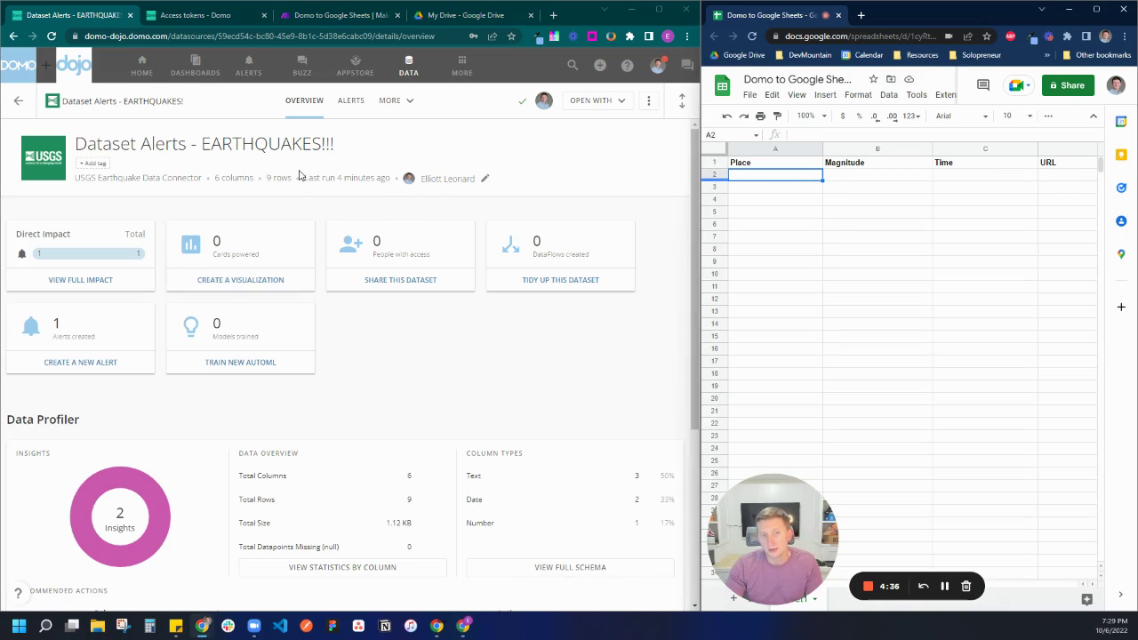
{"action": "left_click", "coordinate": [347, 148]}
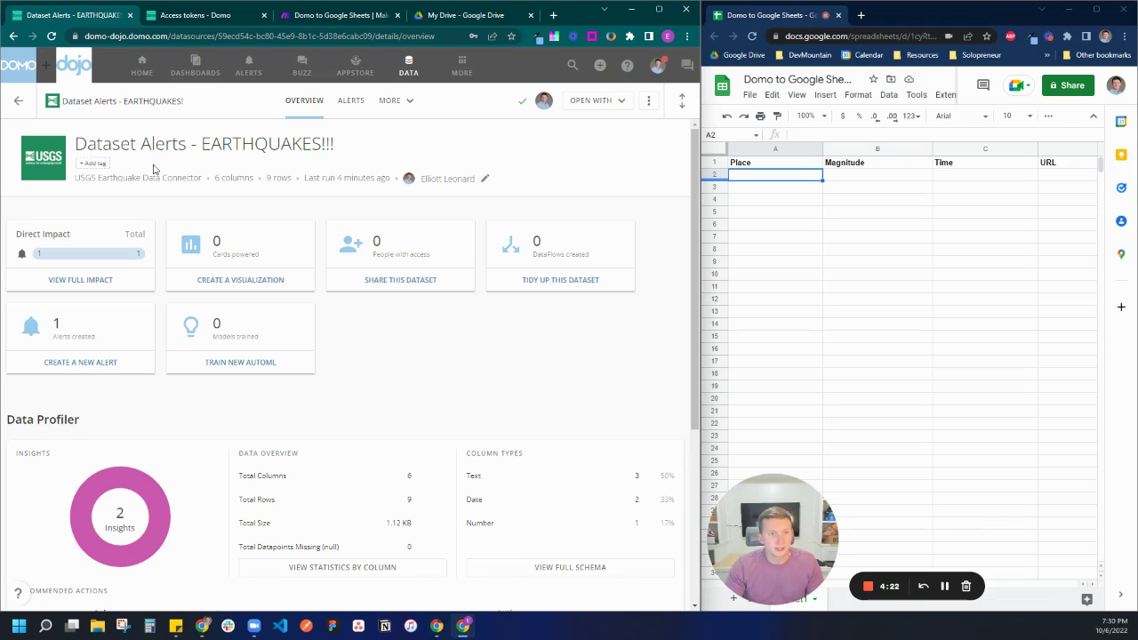
Open the data table of the Dataset Alerts - EARTHQUAKES!!! dataset and look across all its columns.
{"action": "left_click", "coordinate": [386, 101]}
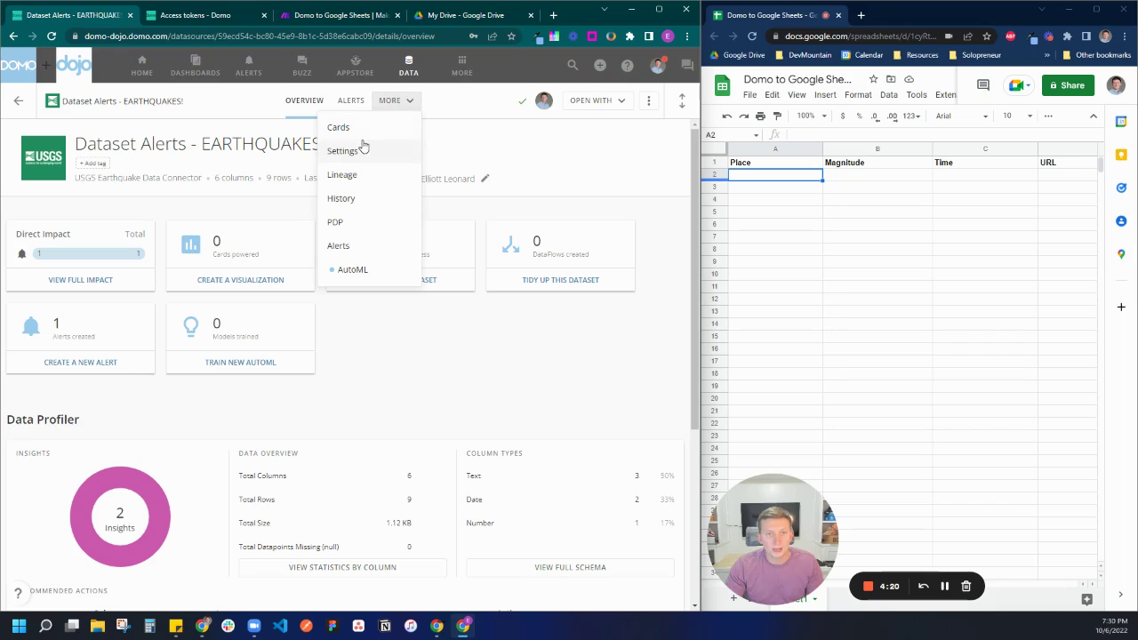
{"action": "left_click", "coordinate": [487, 154]}
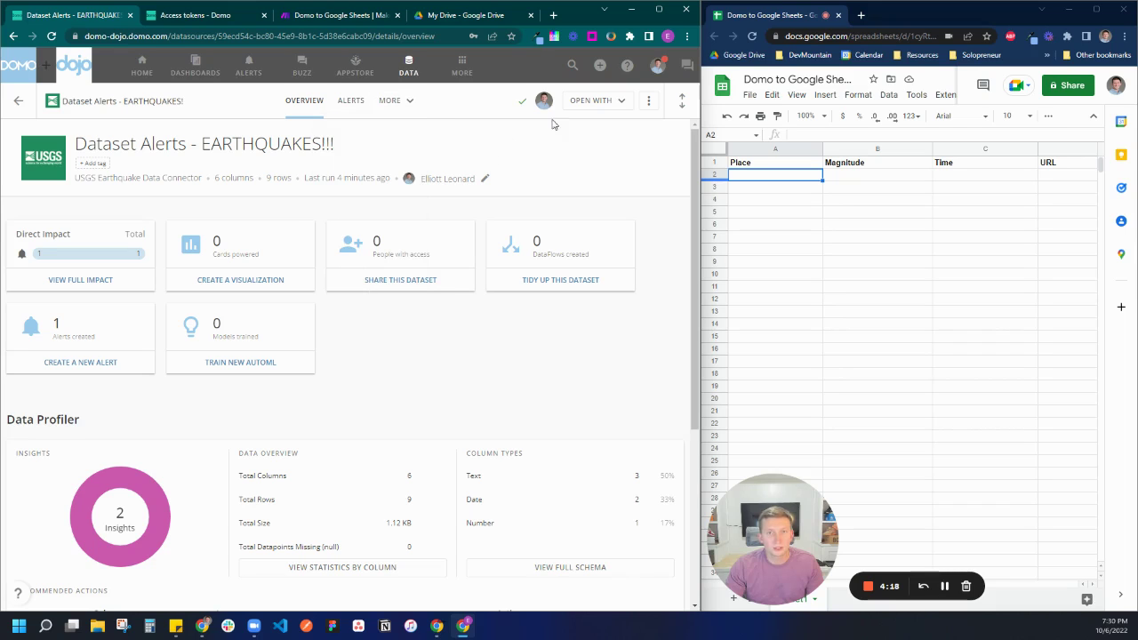
{"action": "left_click", "coordinate": [659, 9]}
{"action": "left_click", "coordinate": [420, 96]}
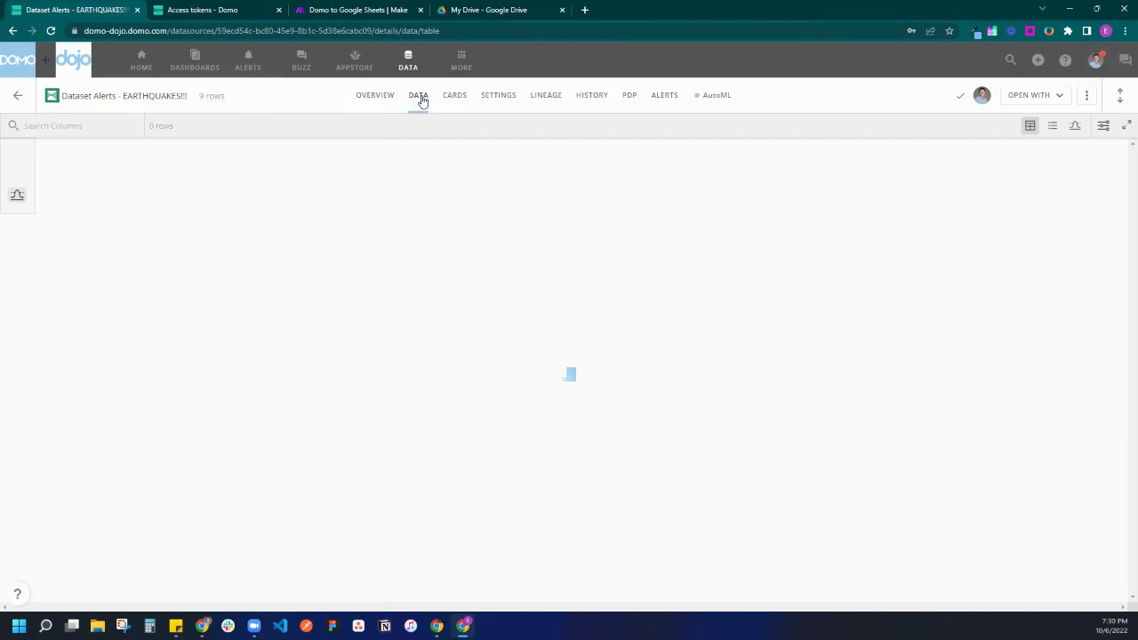
{"action": "left_click_drag", "start_coordinate": [610, 12], "coordinate": [1, 112]}
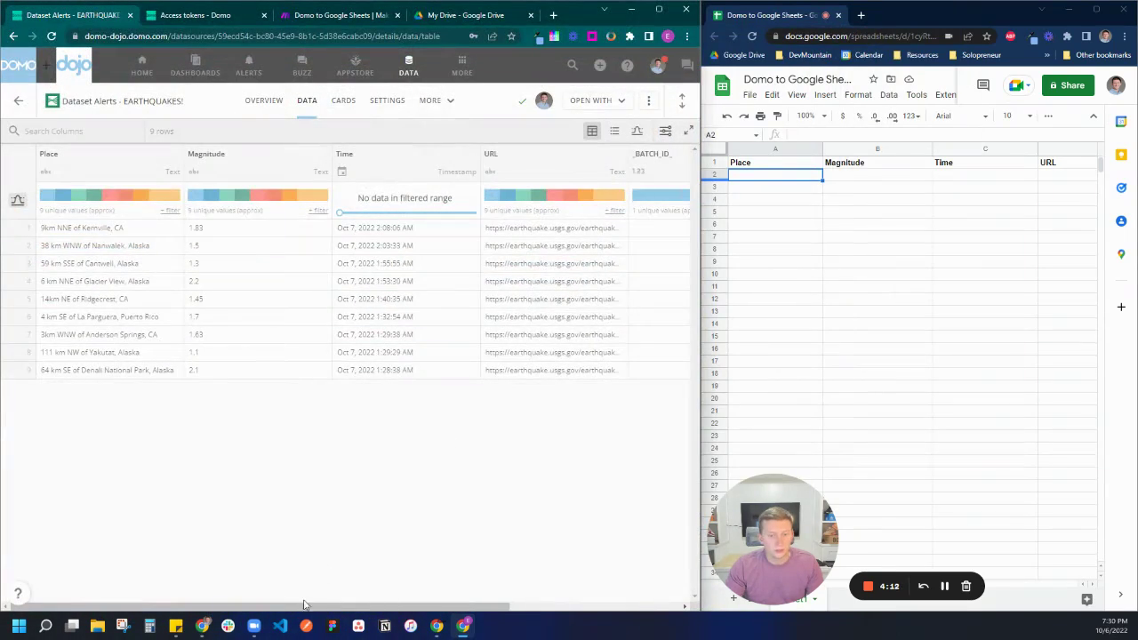
{"action": "left_click_drag", "start_coordinate": [305, 606], "coordinate": [475, 606]}
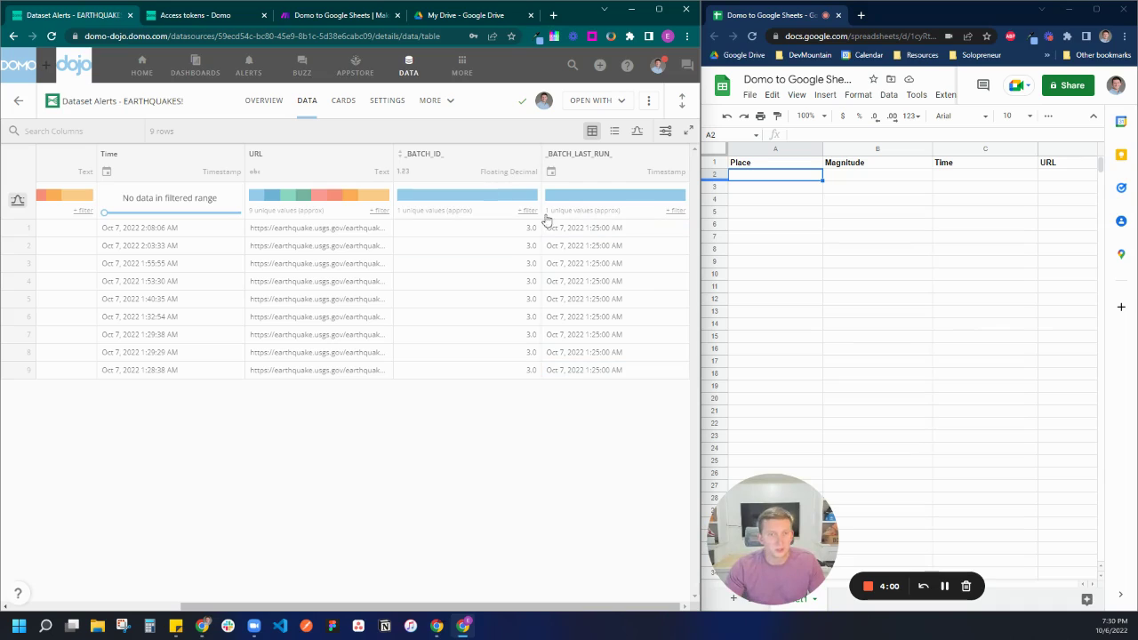
Start a new alert on the dataset with the average of _BATCH_LAST_RUN_ as its metric.
{"action": "left_click", "coordinate": [434, 100]}
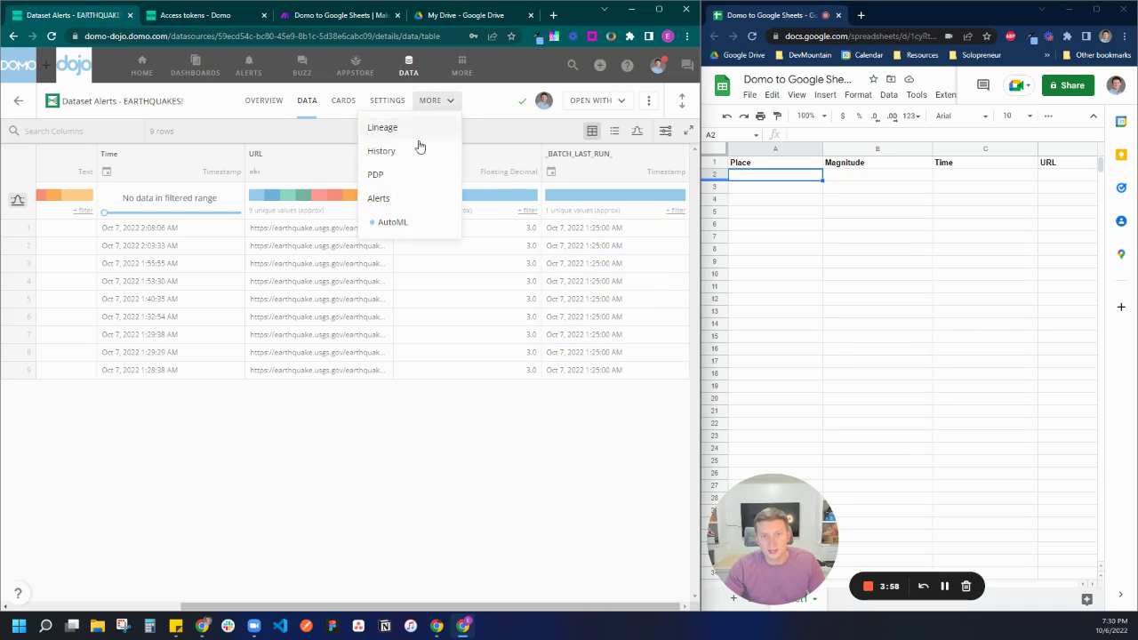
{"action": "left_click", "coordinate": [396, 200]}
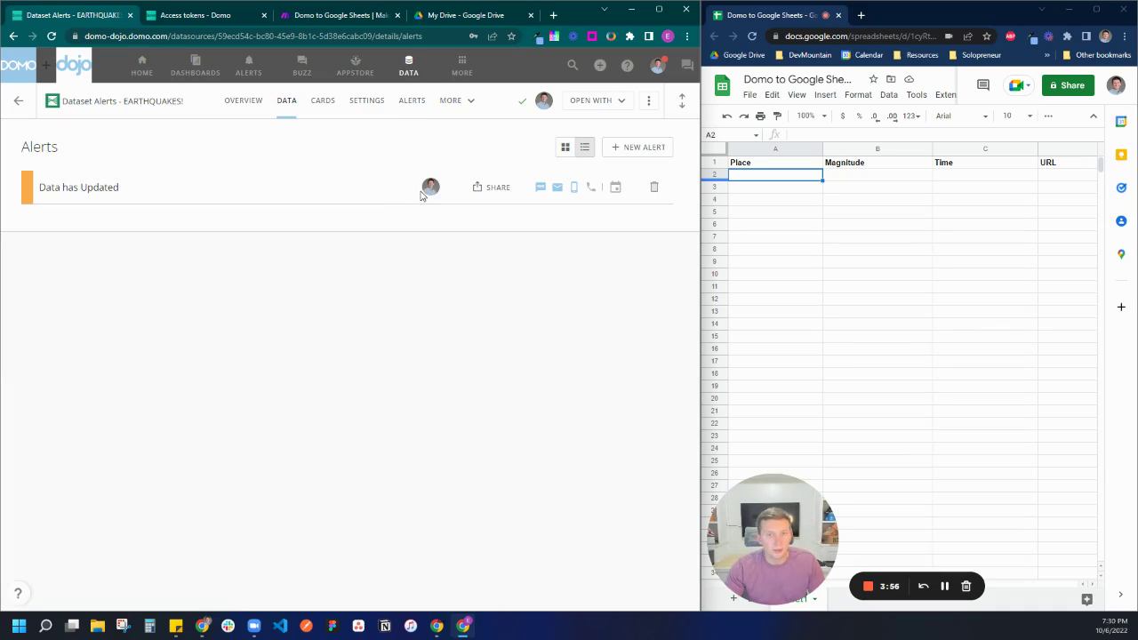
{"action": "left_click", "coordinate": [618, 148]}
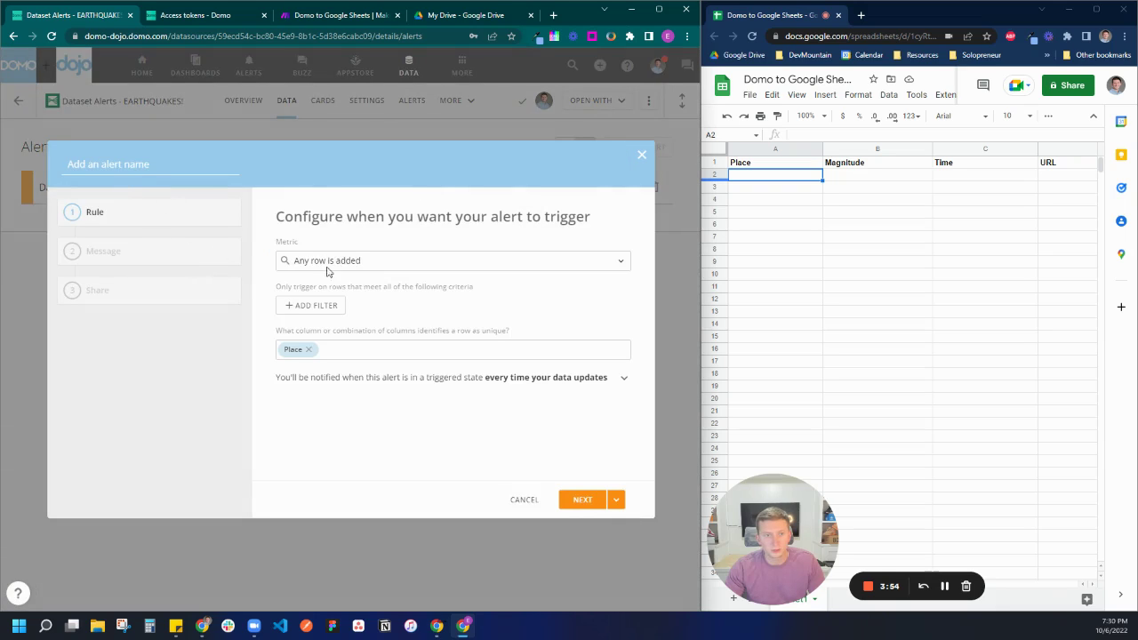
{"action": "left_click", "coordinate": [359, 262]}
{"action": "scroll", "coordinate": [388, 417], "scroll_direction": "down", "scroll_amount": 1}
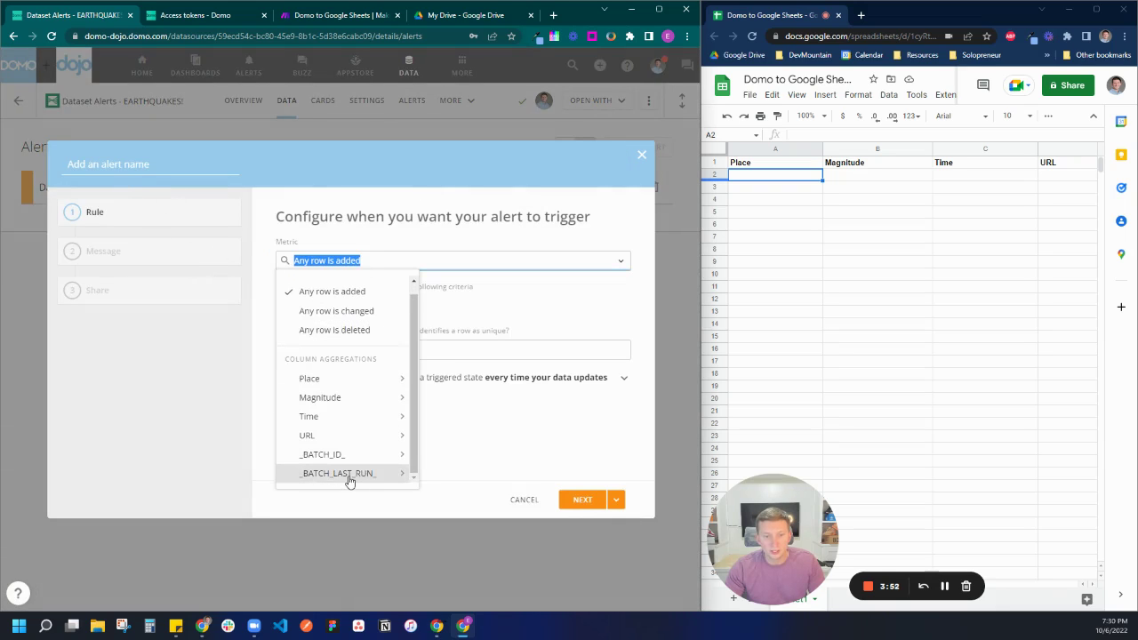
{"action": "left_click", "coordinate": [350, 475]}
{"action": "left_click", "coordinate": [353, 424]}
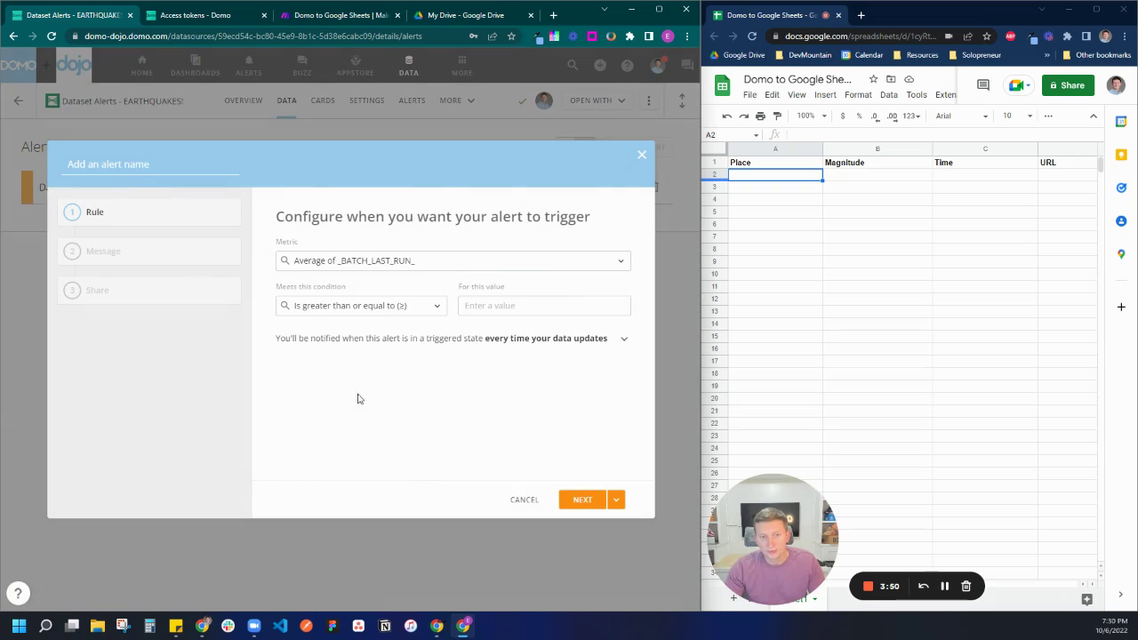
Make the alert trigger when the metric changes by 1, and attach a webhook action to it.
{"action": "left_click", "coordinate": [368, 307]}
{"action": "left_click", "coordinate": [374, 471]}
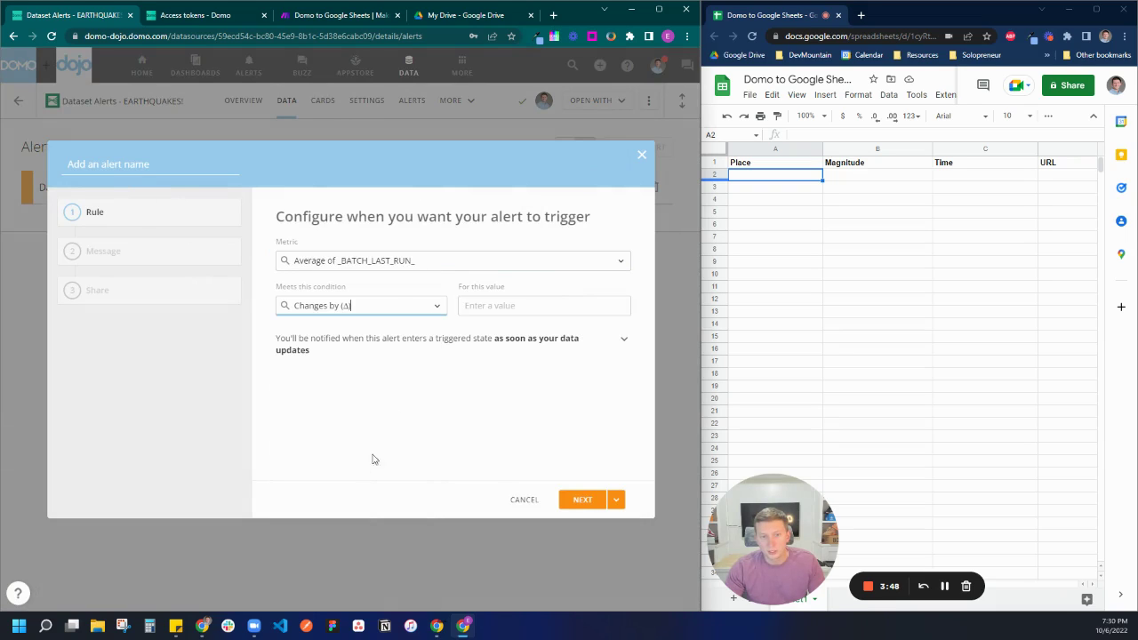
{"action": "left_click", "coordinate": [475, 303]}
{"action": "type", "text": "1"}
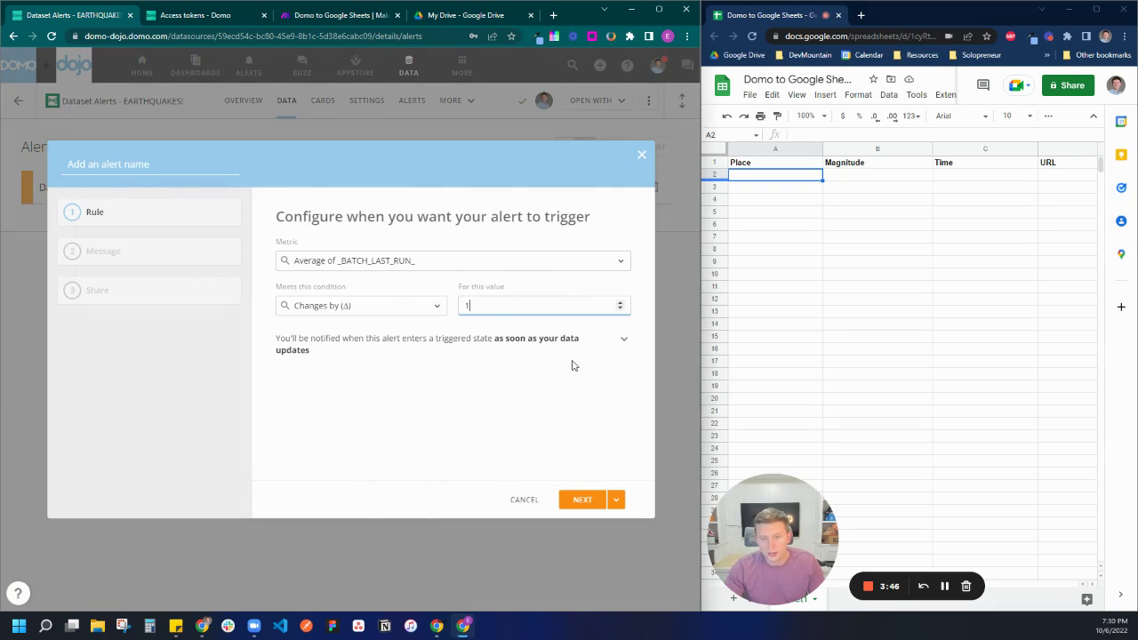
{"action": "left_click", "coordinate": [584, 503]}
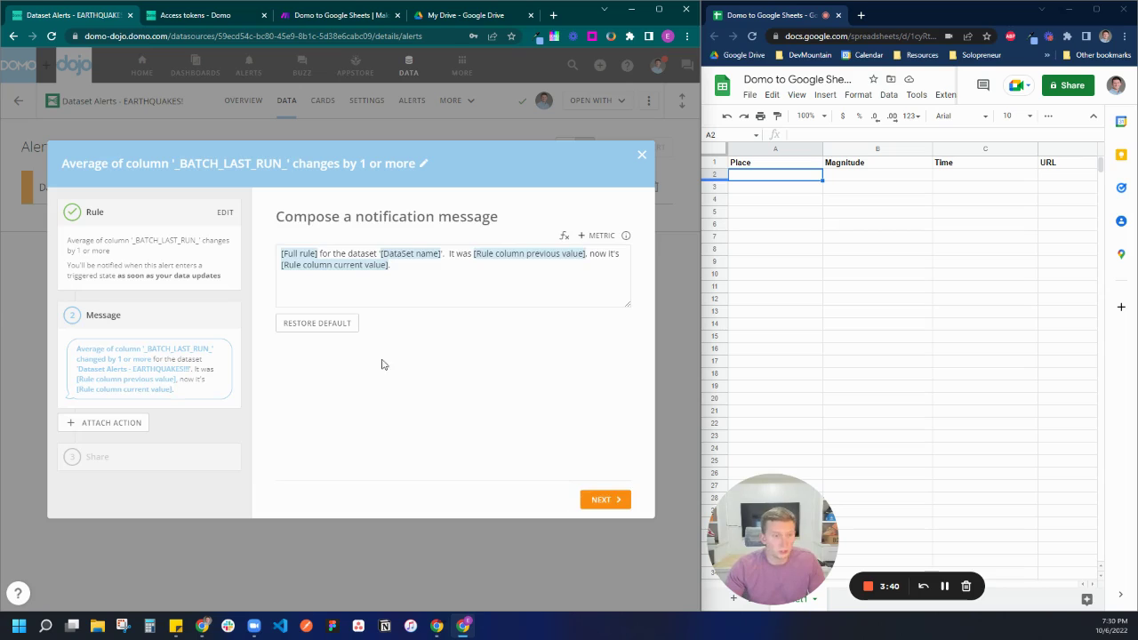
{"action": "left_click", "coordinate": [87, 425]}
{"action": "left_click", "coordinate": [370, 257]}
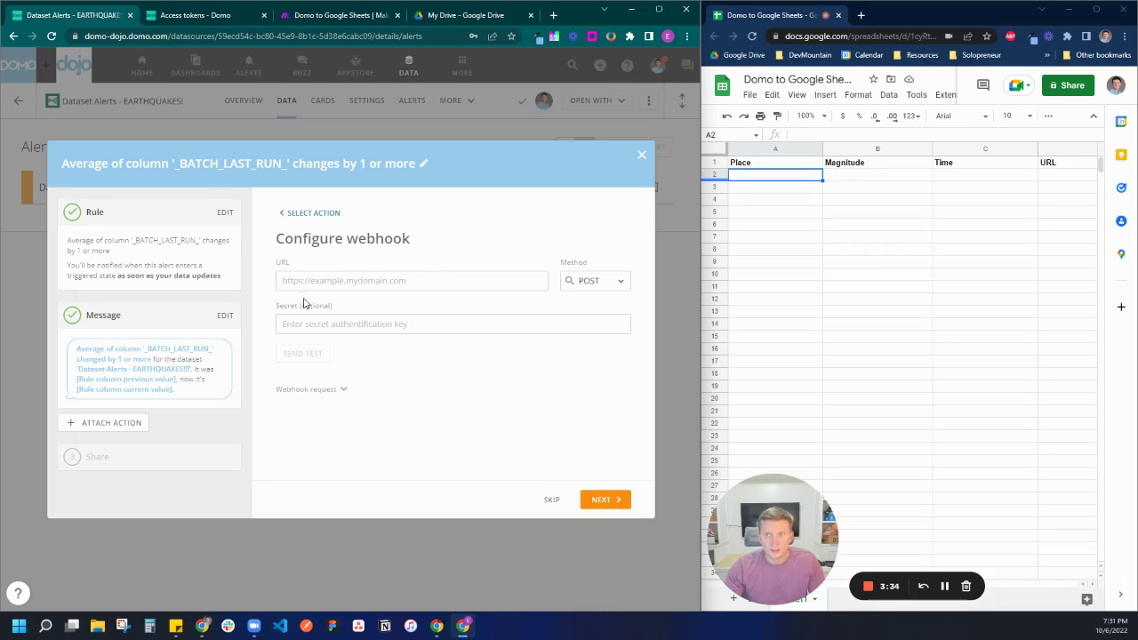
View the custom webhook's address in the Make scenario, and return to the webhook URL field of the Domo alert.
{"action": "left_click", "coordinate": [320, 16]}
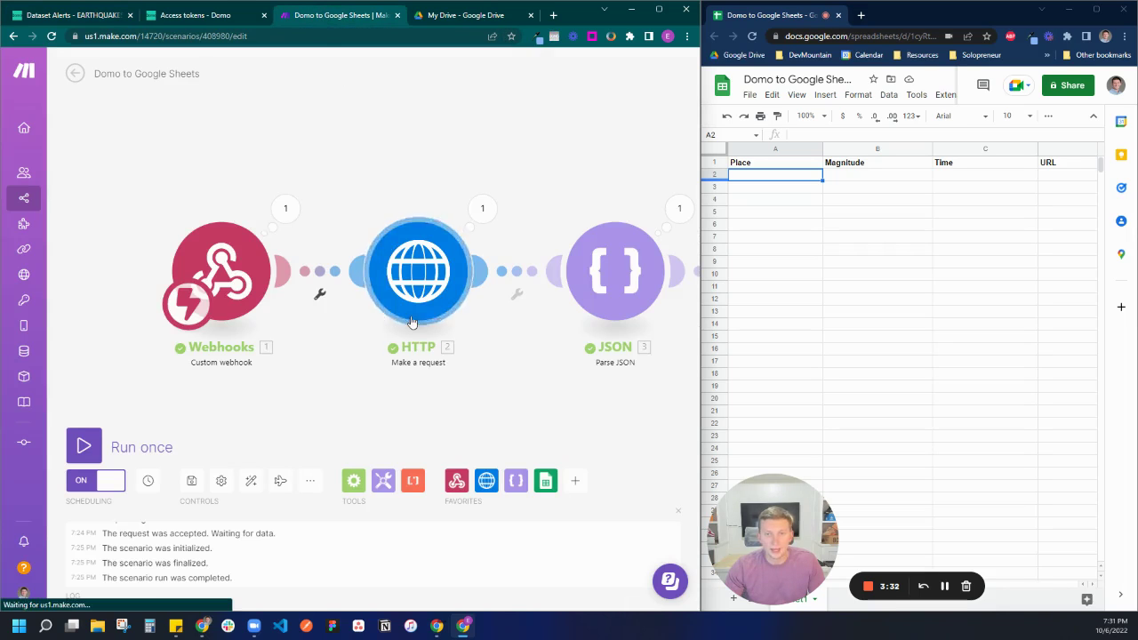
{"action": "left_click_drag", "start_coordinate": [263, 408], "coordinate": [396, 388]}
{"action": "scroll", "coordinate": [282, 381], "scroll_direction": "up", "scroll_amount": 2}
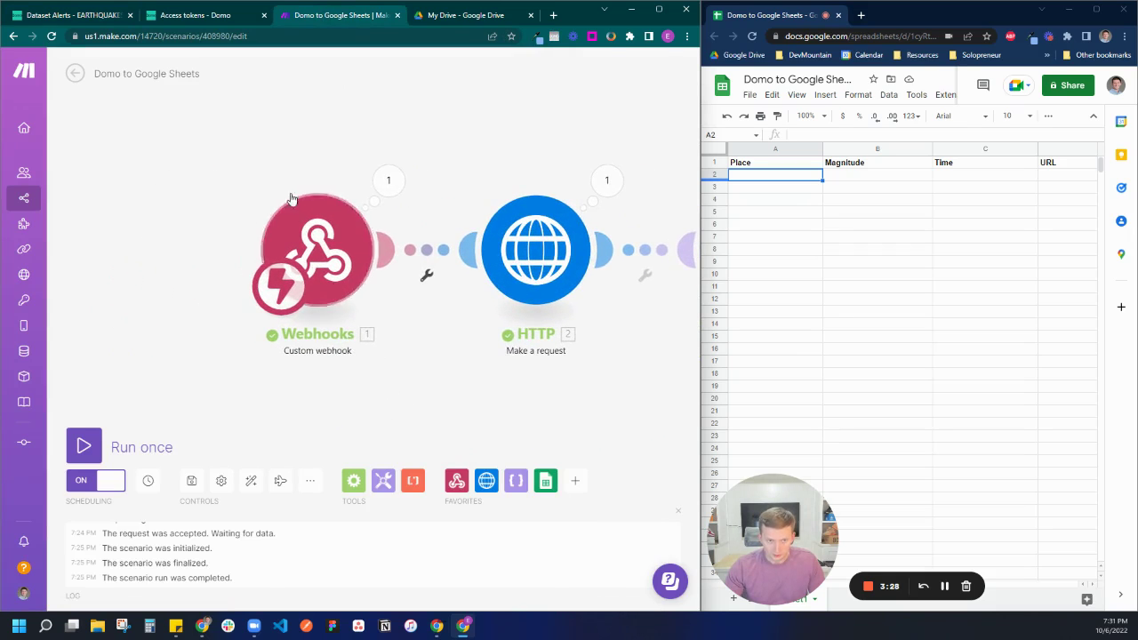
{"action": "left_click_drag", "start_coordinate": [170, 208], "coordinate": [212, 228]}
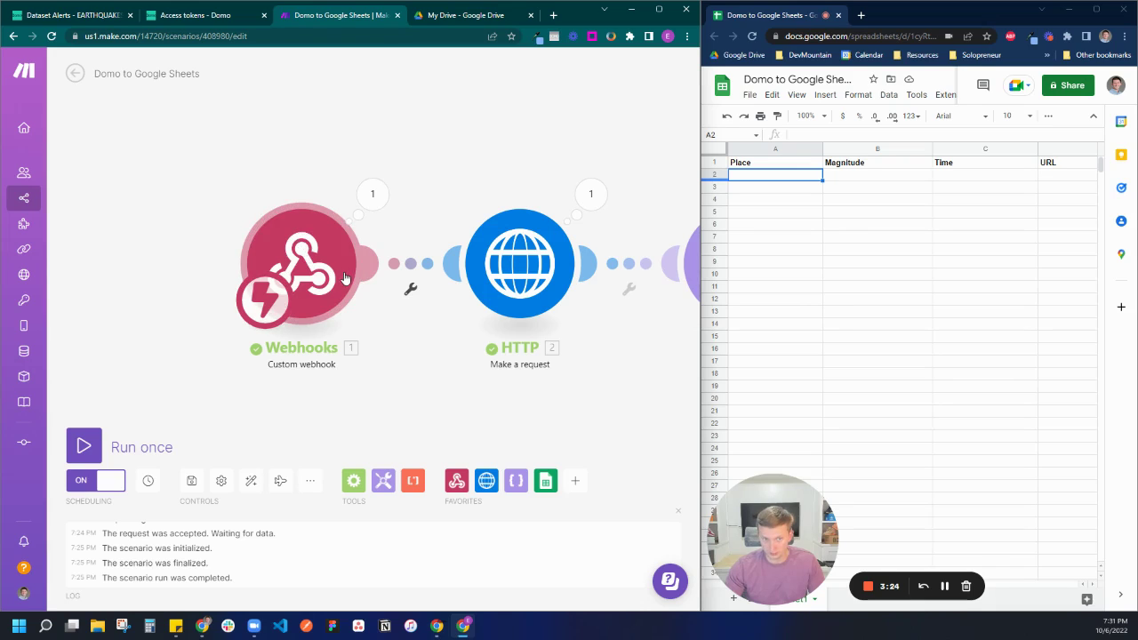
{"action": "left_click", "coordinate": [289, 269]}
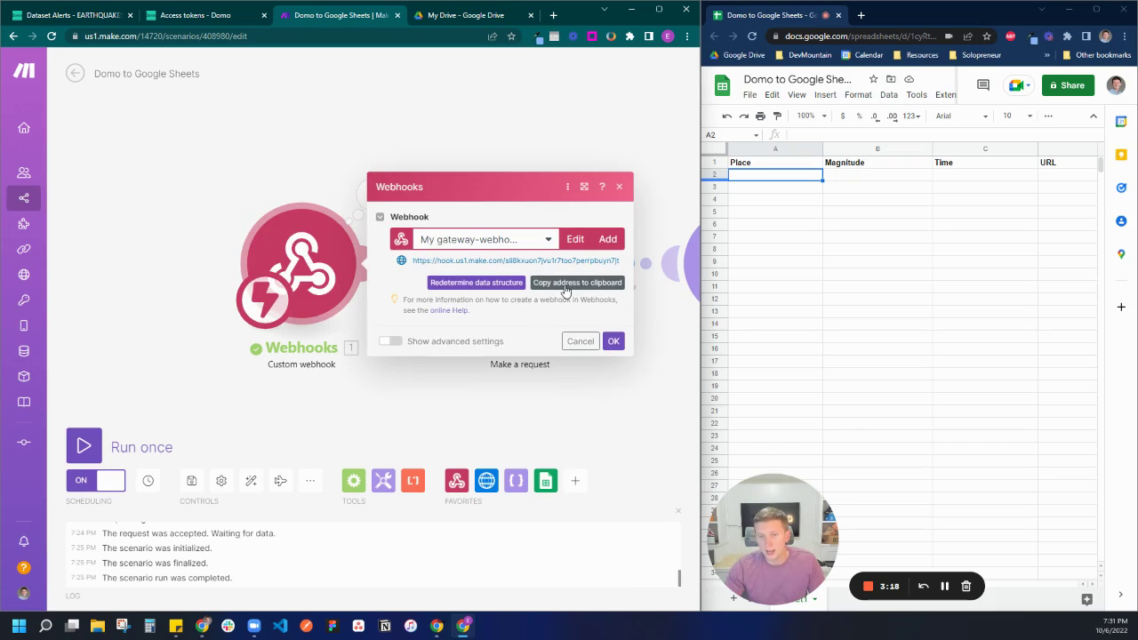
{"action": "left_click", "coordinate": [57, 16]}
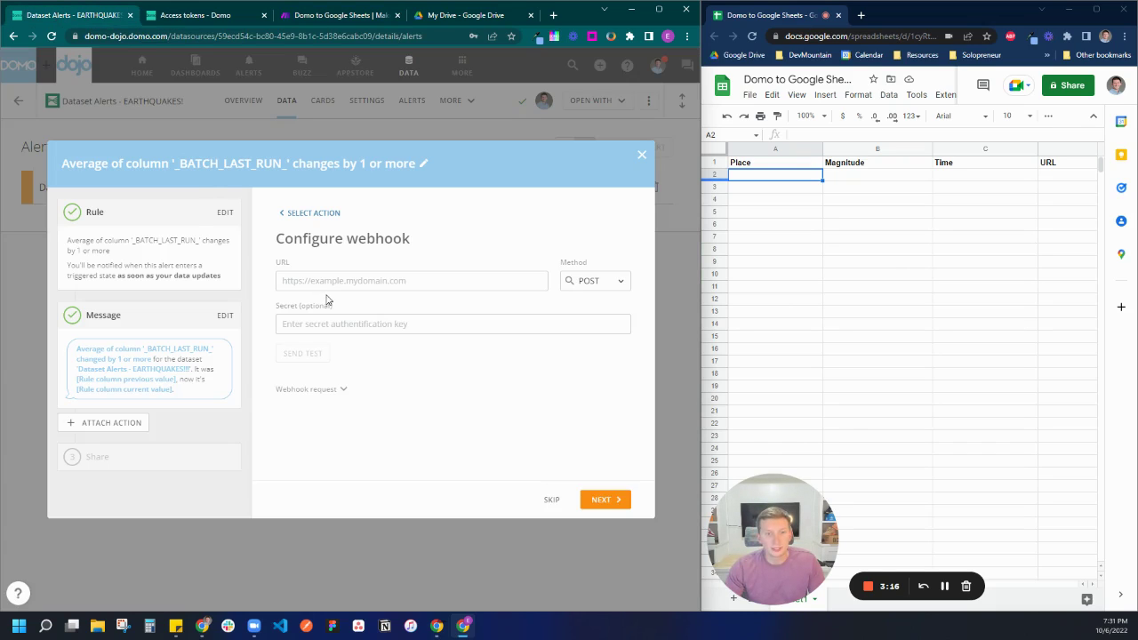
{"action": "left_click", "coordinate": [358, 280]}
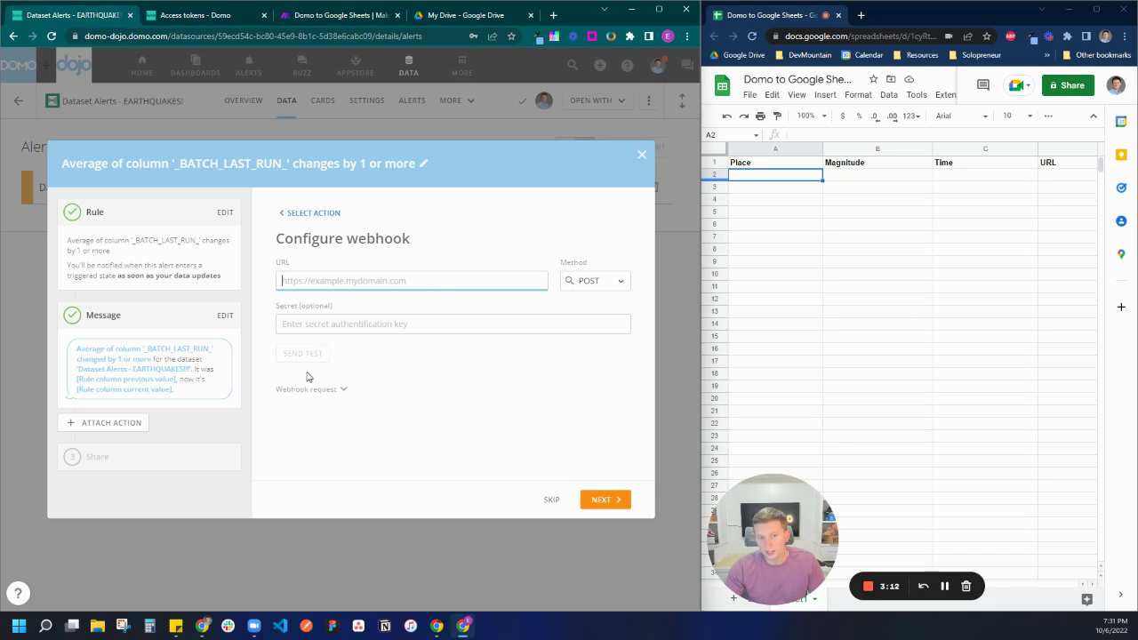
Switch to the Make scenario and examine the HTTP request module's URL, headers and SQL request content.
{"action": "left_click", "coordinate": [324, 16]}
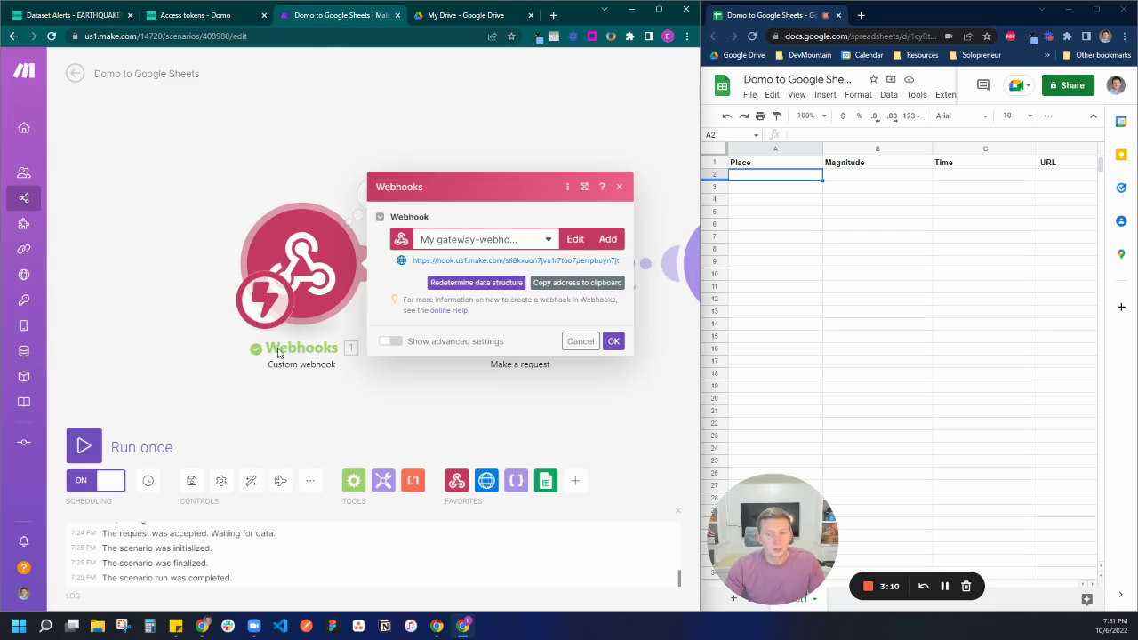
{"action": "left_click", "coordinate": [235, 393]}
{"action": "left_click_drag", "start_coordinate": [429, 412], "coordinate": [314, 374]}
{"action": "left_click", "coordinate": [388, 242]}
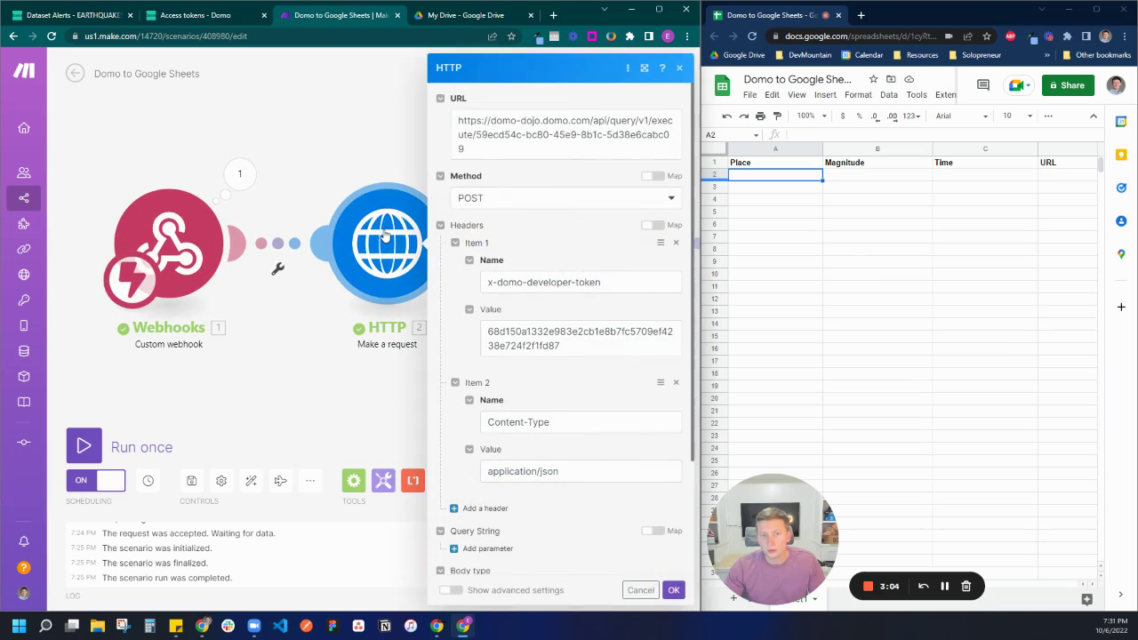
{"action": "left_click_drag", "start_coordinate": [454, 120], "coordinate": [511, 146]}
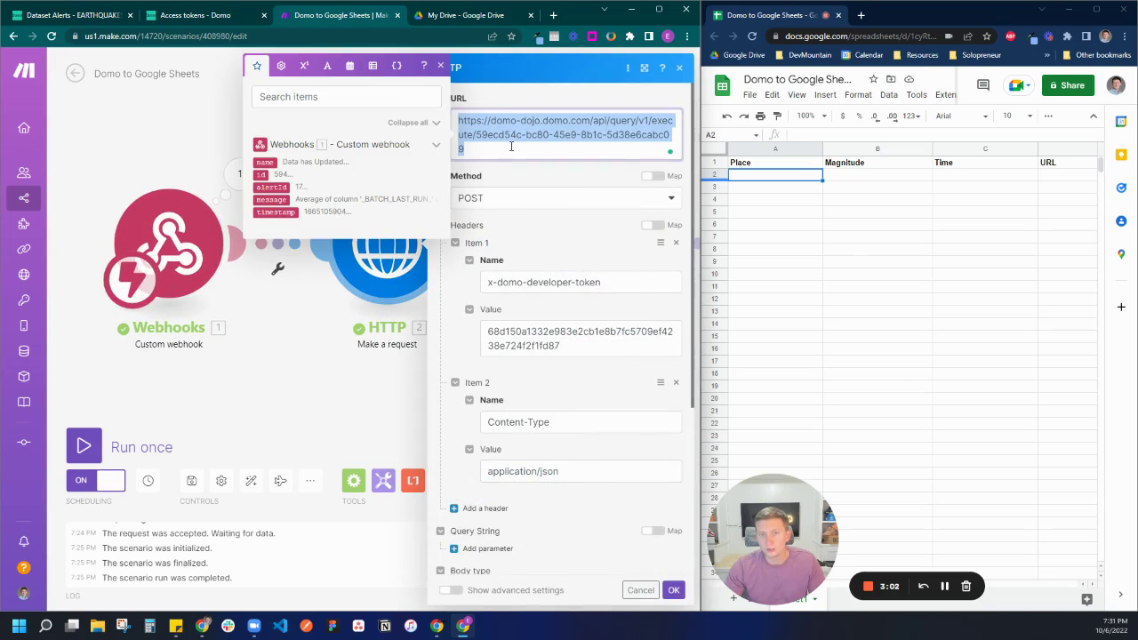
{"action": "left_click", "coordinate": [501, 145]}
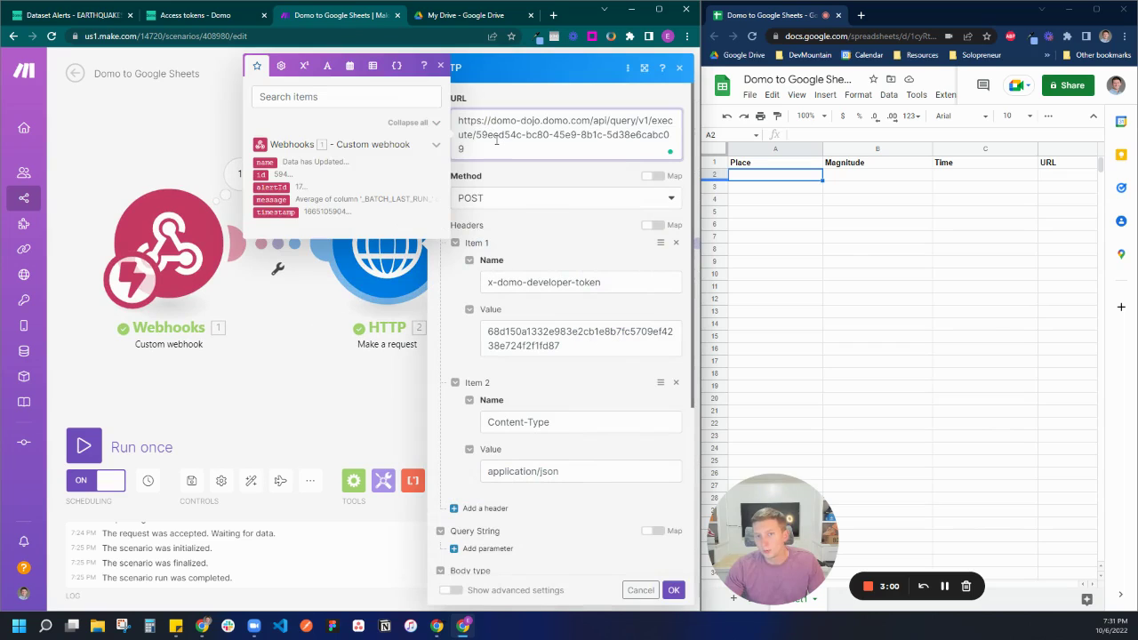
{"action": "scroll", "coordinate": [548, 411], "scroll_direction": "down", "scroll_amount": 3}
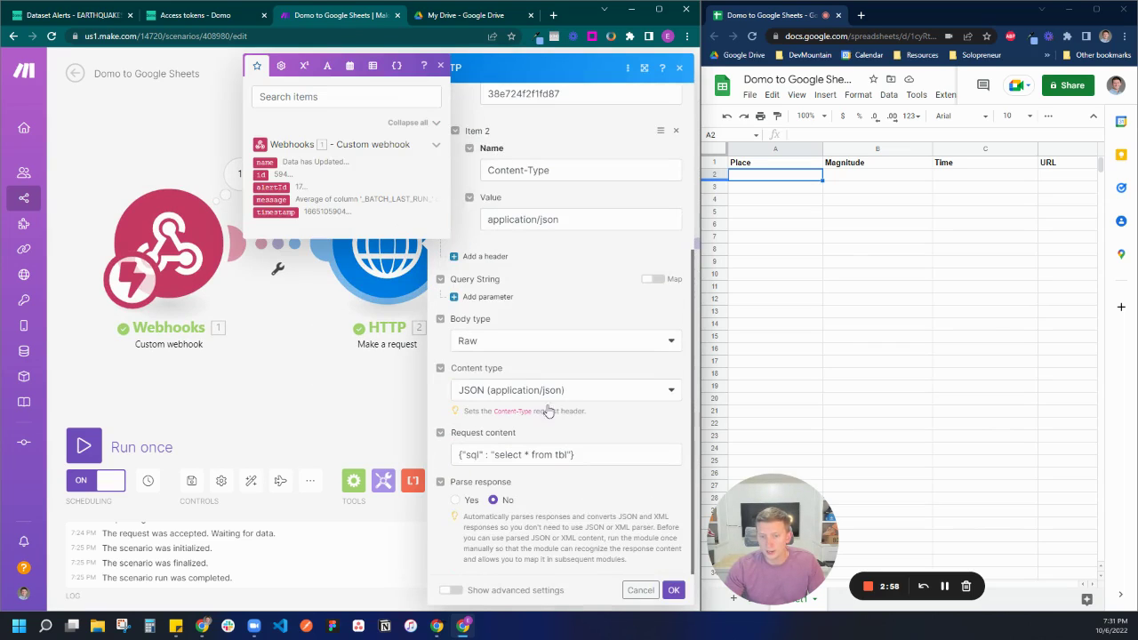
{"action": "left_click_drag", "start_coordinate": [594, 455], "coordinate": [459, 452]}
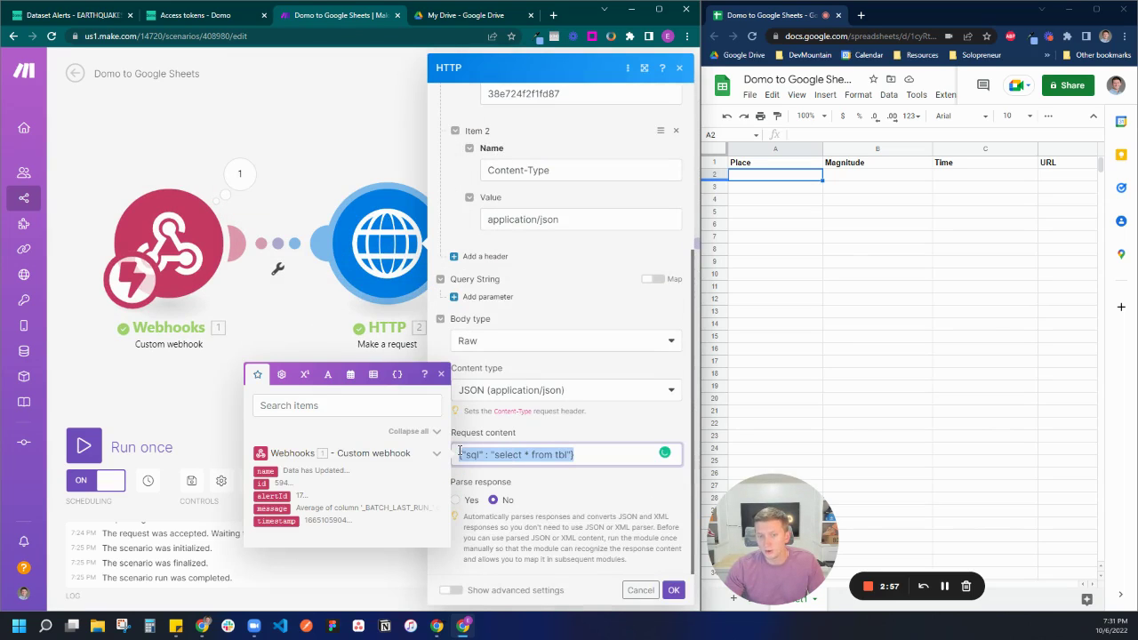
{"action": "left_click", "coordinate": [304, 328]}
Switch to Domo, discard the unfinished alert and reopen the dataset's data table.
{"action": "left_click", "coordinate": [62, 19]}
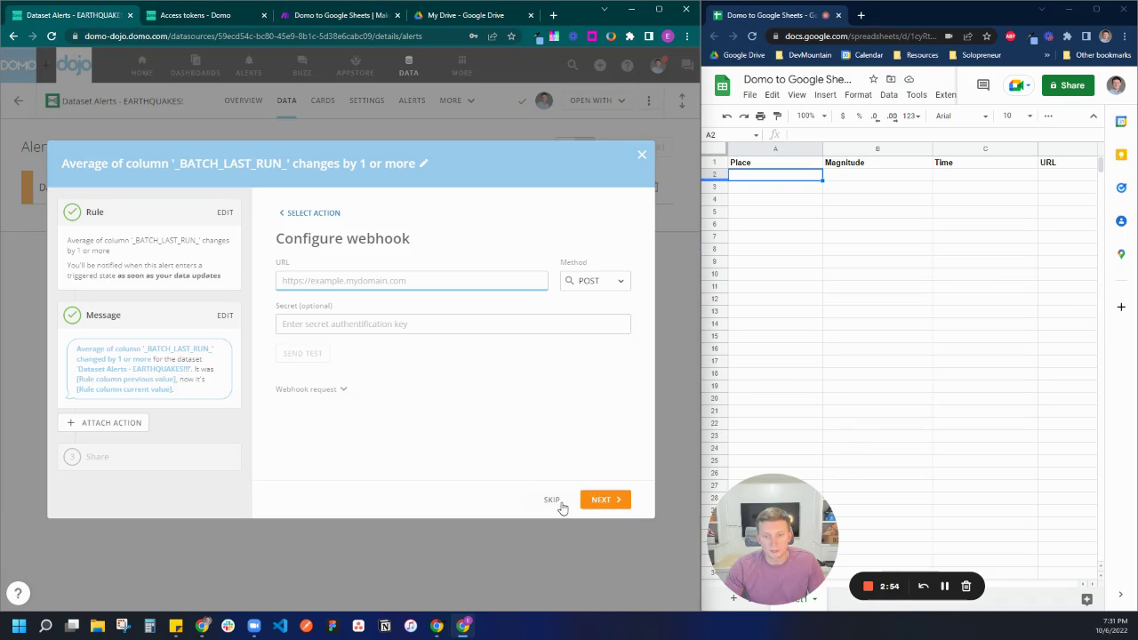
{"action": "left_click", "coordinate": [641, 154]}
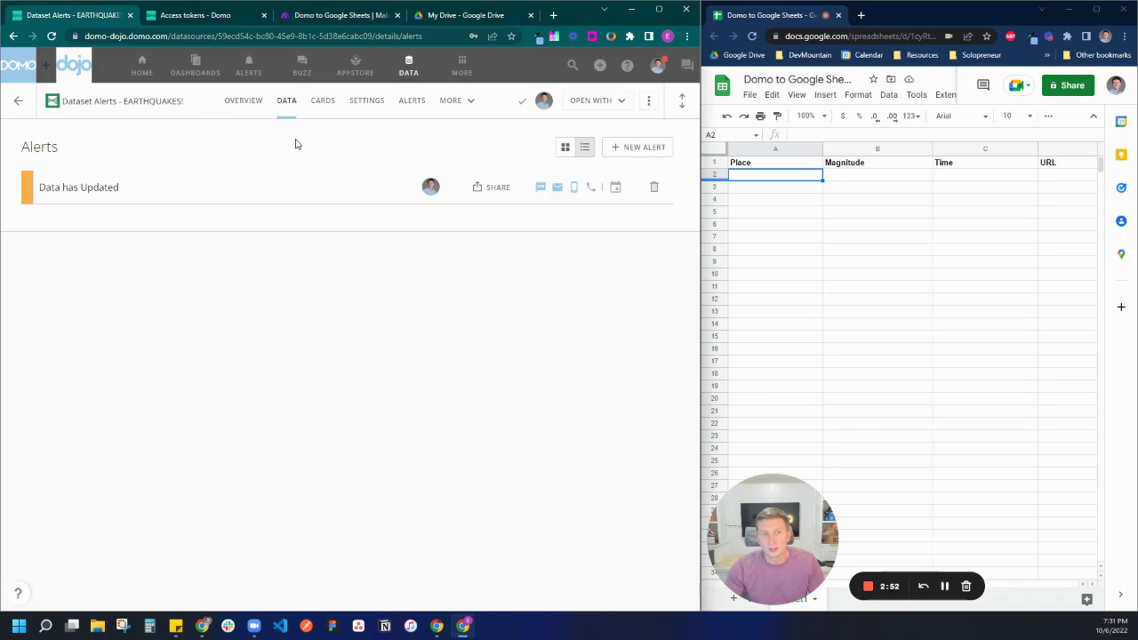
{"action": "left_click", "coordinate": [257, 105]}
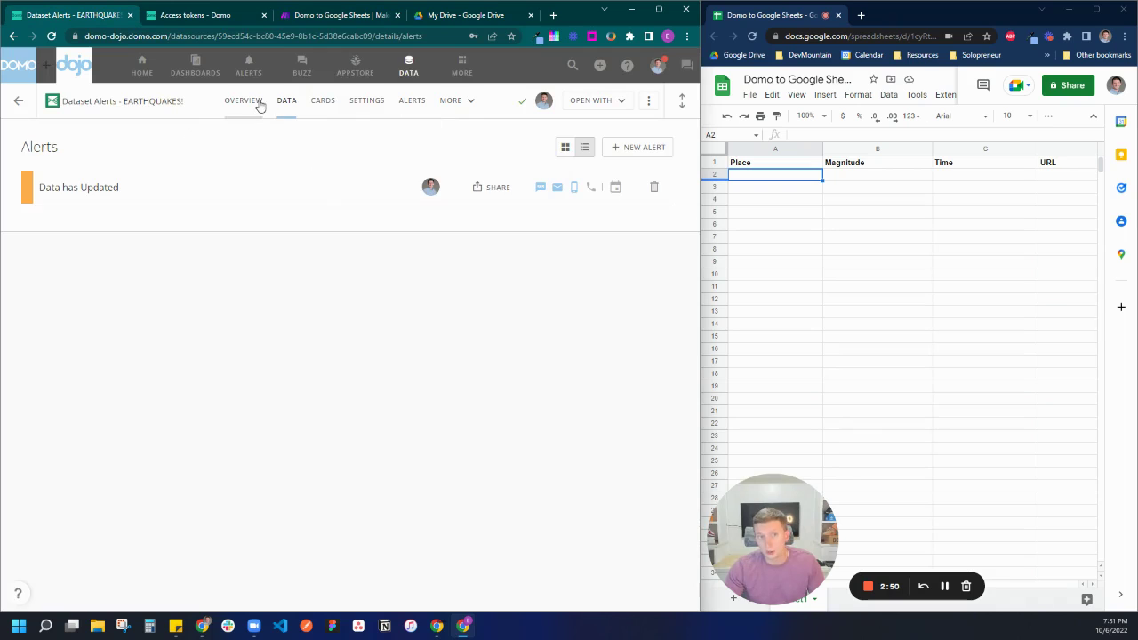
{"action": "left_click", "coordinate": [283, 107]}
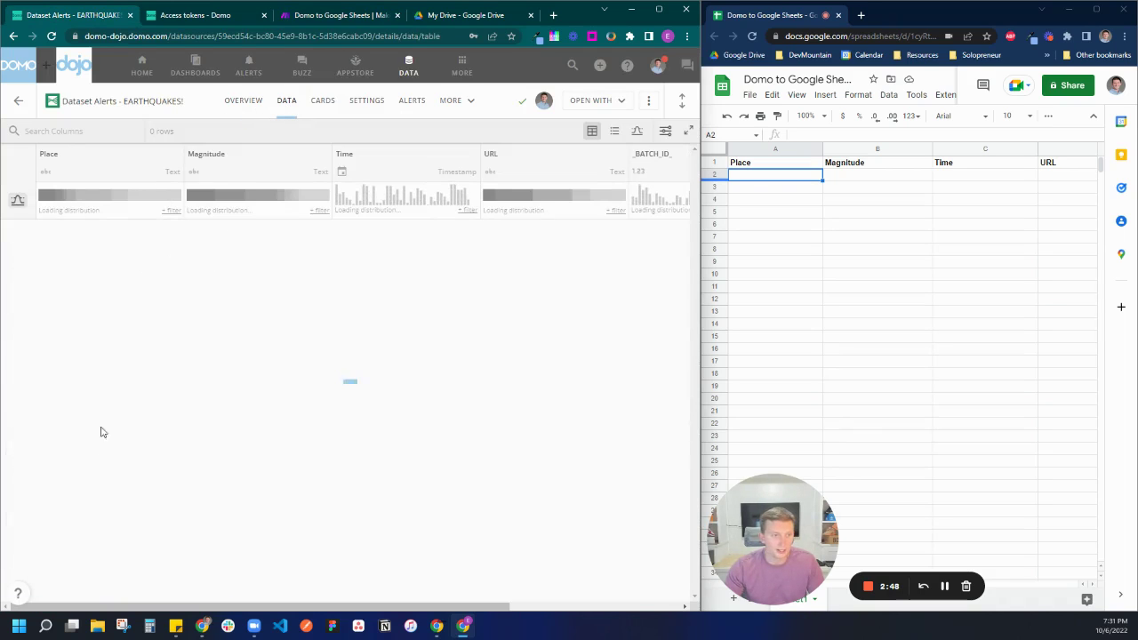
Switch to Make and look over the scenario's modules from the HTTP request through to Google Sheets.
{"action": "left_click", "coordinate": [307, 15]}
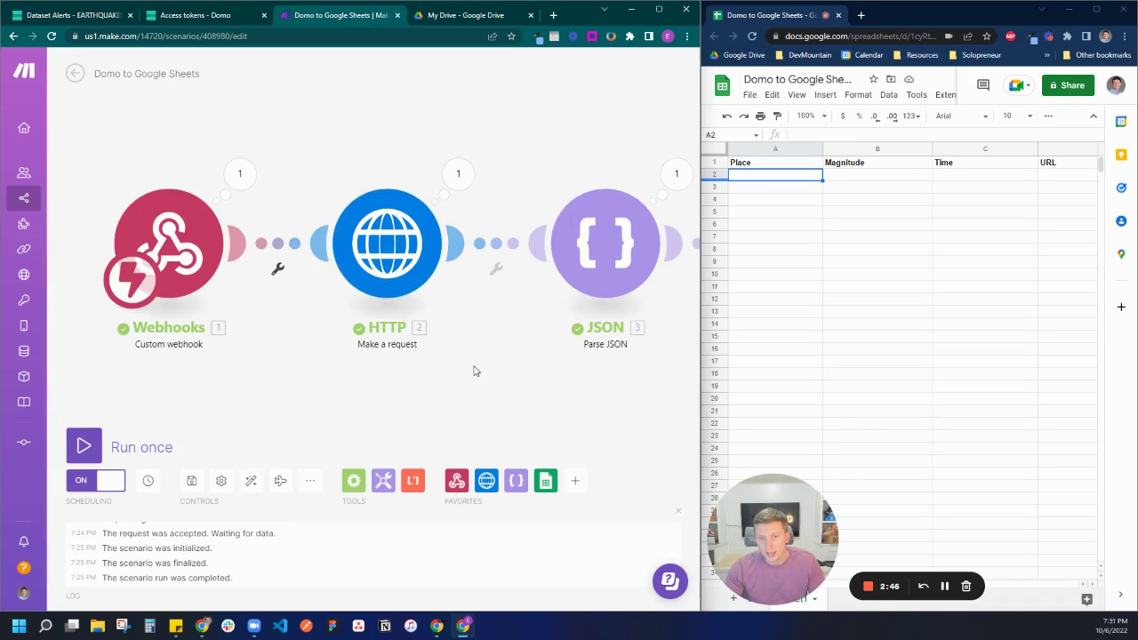
{"action": "left_click_drag", "start_coordinate": [472, 371], "coordinate": [222, 330]}
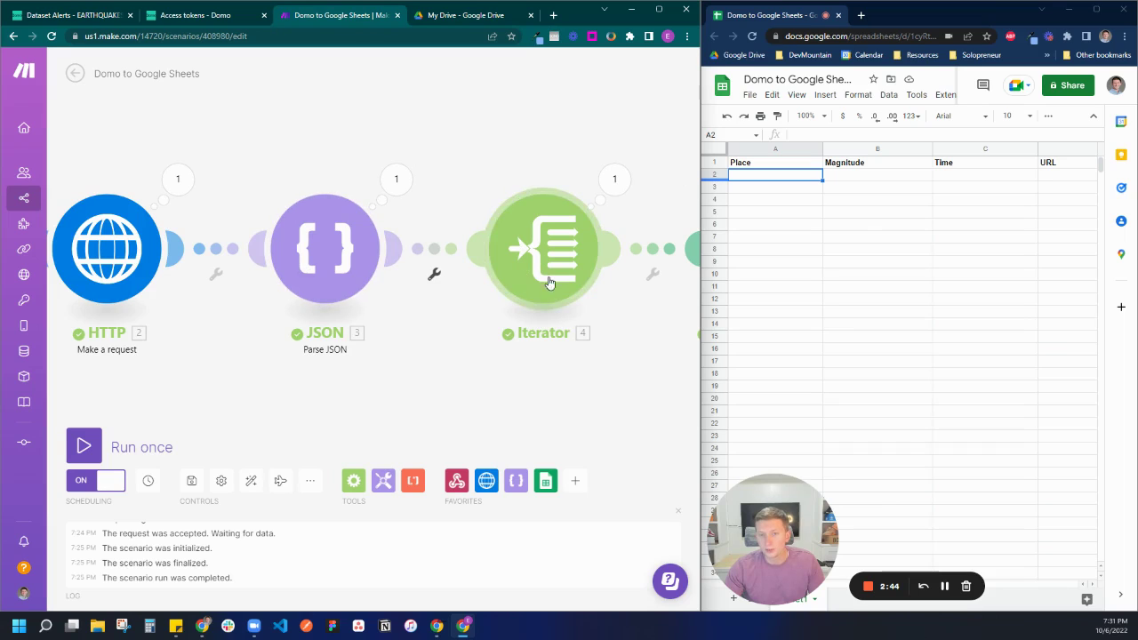
{"action": "left_click_drag", "start_coordinate": [483, 365], "coordinate": [421, 366]}
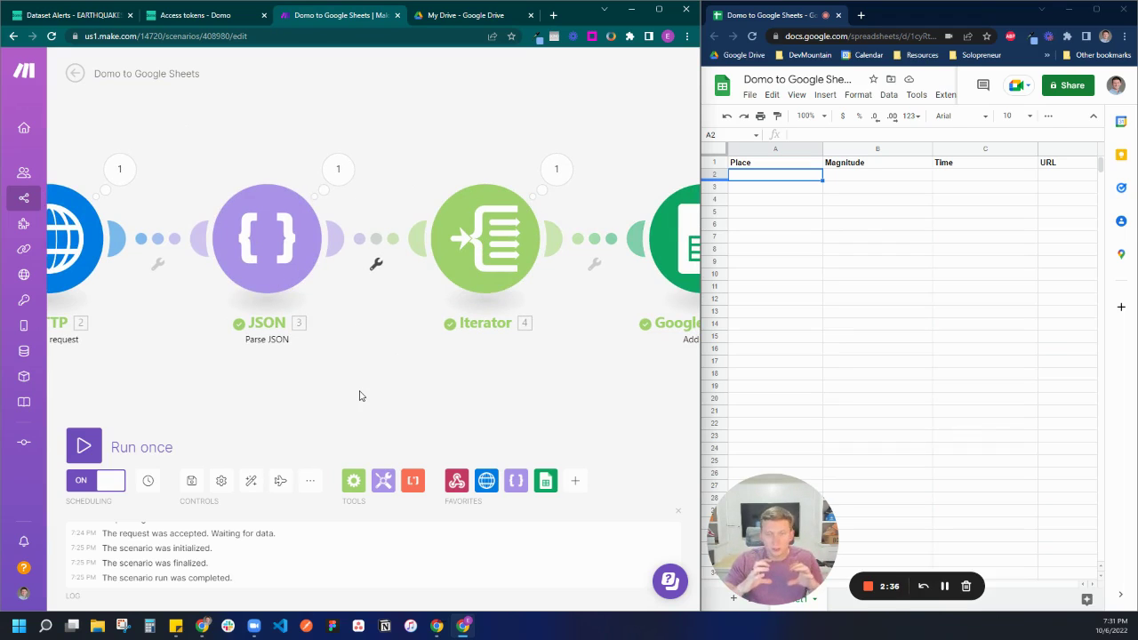
Examine the Google Sheets module's spreadsheet selection and its value mappings for Place, Magnitude, Time and URL.
{"action": "left_click_drag", "start_coordinate": [360, 396], "coordinate": [241, 391]}
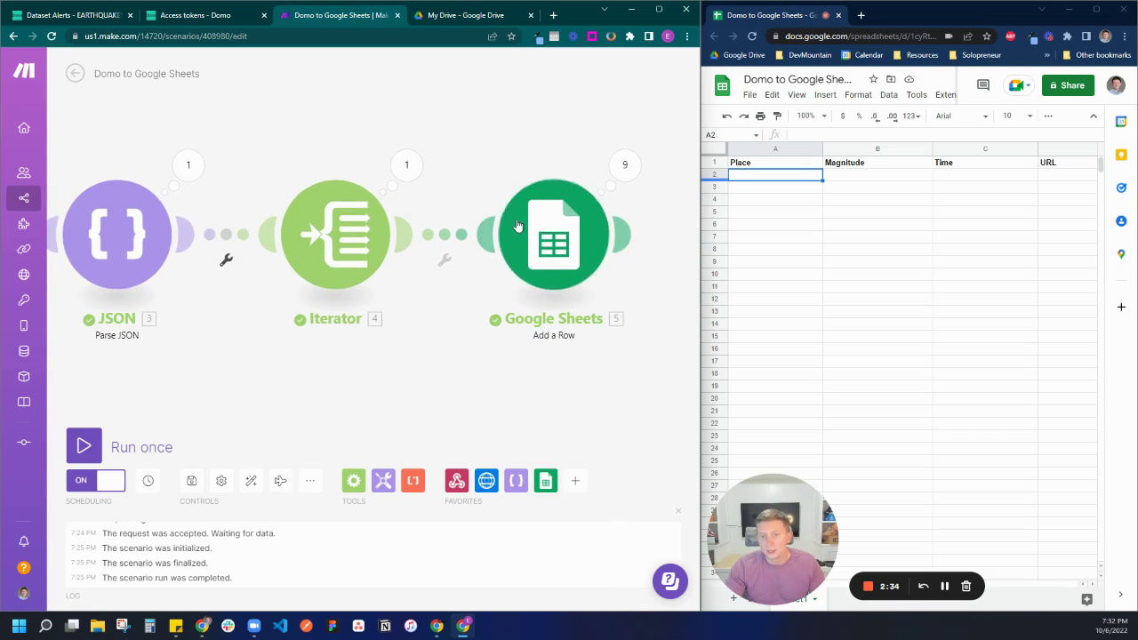
{"action": "left_click", "coordinate": [518, 225]}
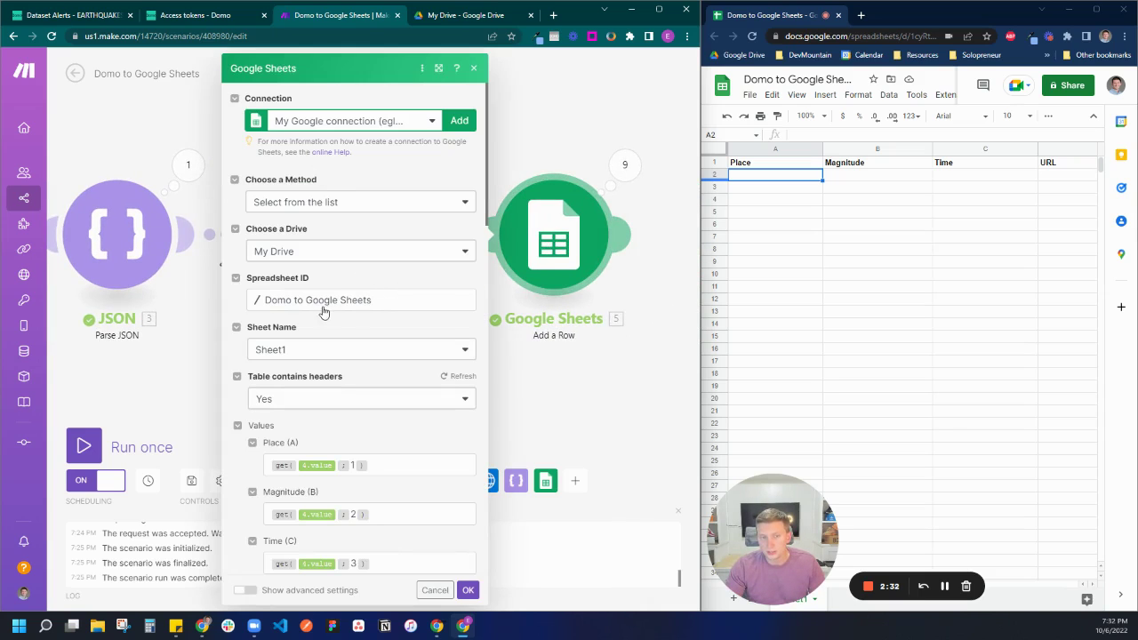
{"action": "scroll", "coordinate": [251, 362], "scroll_direction": "down", "scroll_amount": 3}
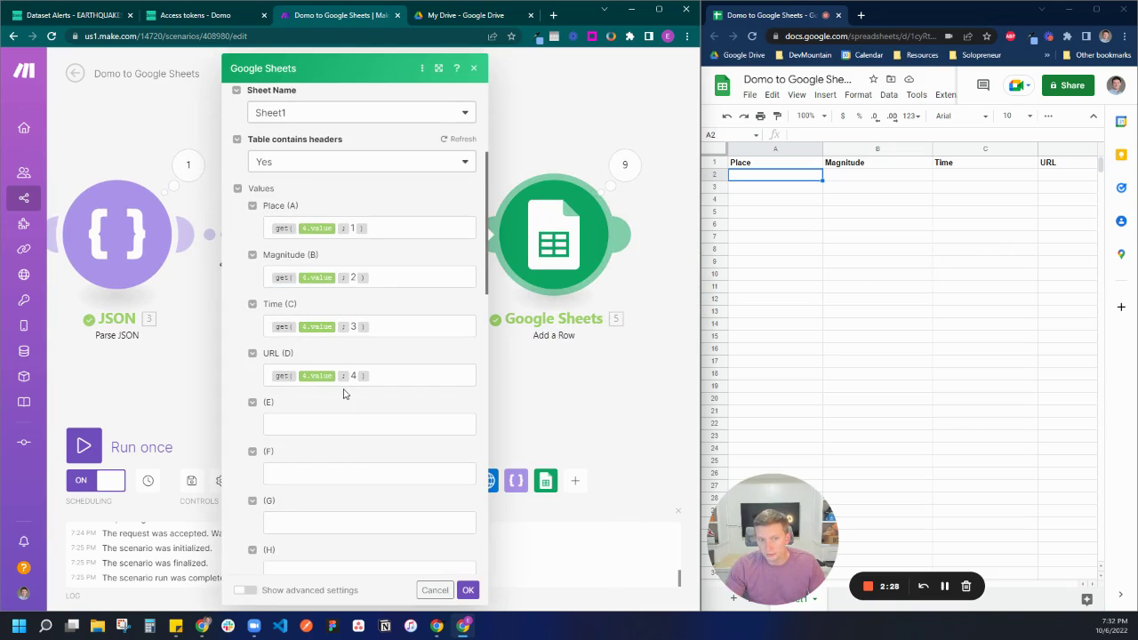
{"action": "left_click", "coordinate": [547, 146]}
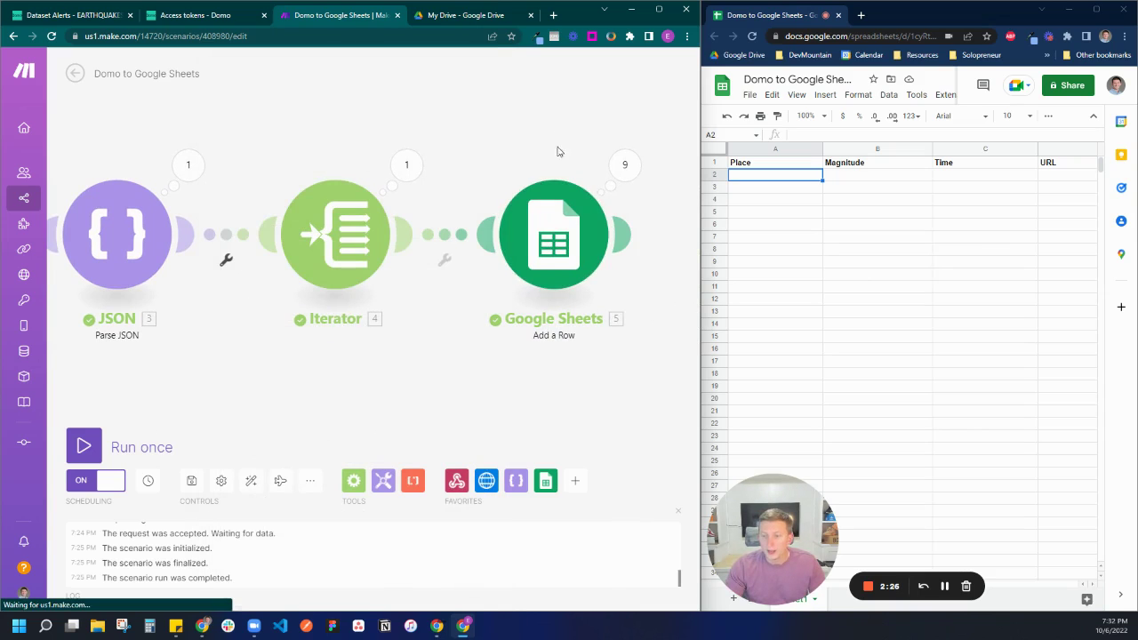
Run the Domo to Google Sheets scenario once so that its custom webhook listens for data.
{"action": "left_click_drag", "start_coordinate": [295, 363], "coordinate": [550, 363]}
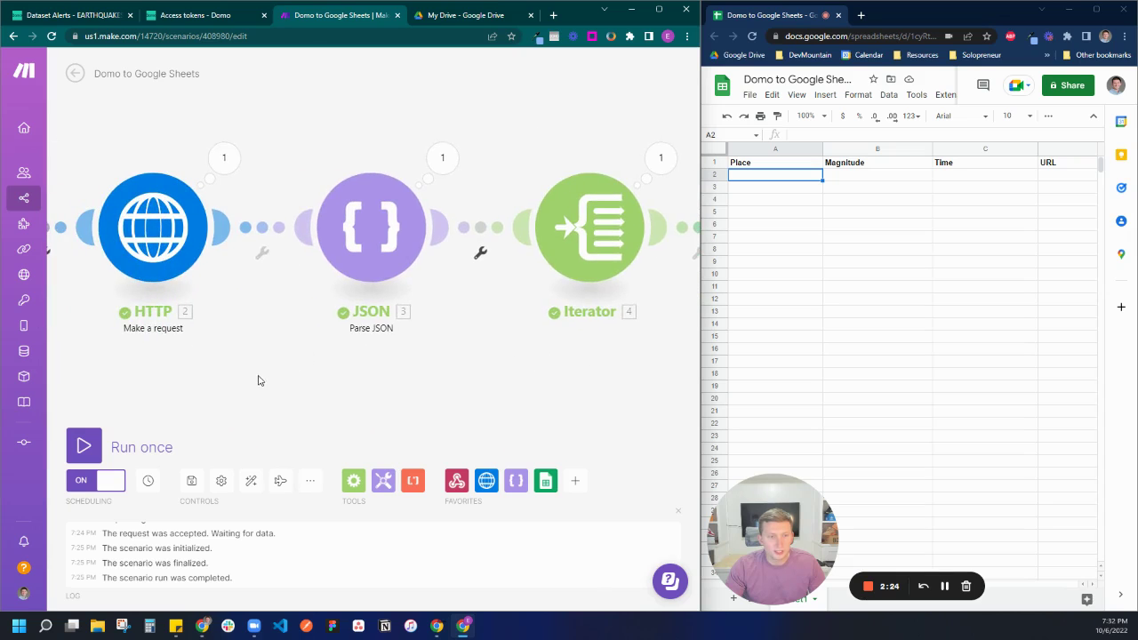
{"action": "left_click_drag", "start_coordinate": [258, 380], "coordinate": [465, 381]}
{"action": "left_click_drag", "start_coordinate": [261, 371], "coordinate": [352, 402]}
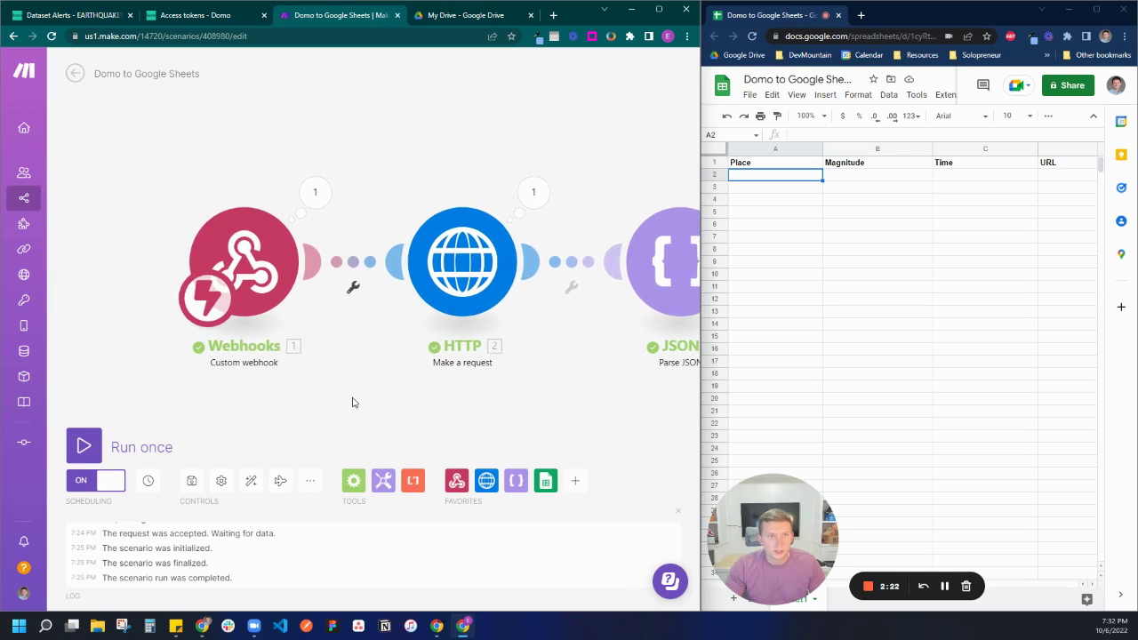
{"action": "left_click", "coordinate": [87, 446]}
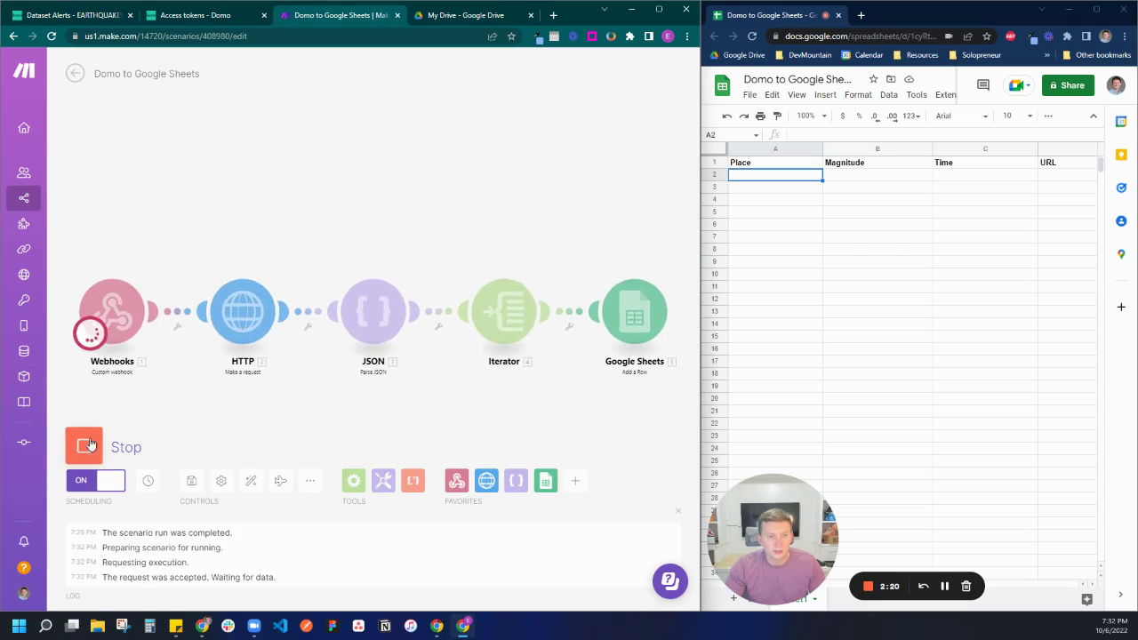
Switch to Domo and run the Dataset Alerts - EARTHQUAKES!!! dataset immediately.
{"action": "left_click", "coordinate": [76, 16]}
{"action": "left_click", "coordinate": [649, 100]}
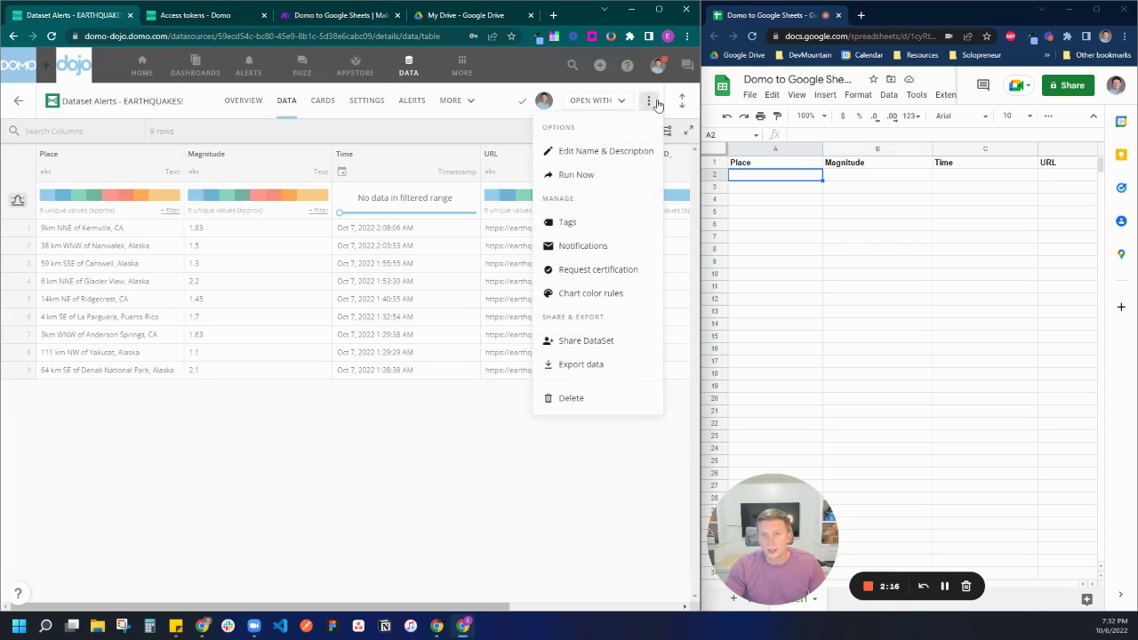
{"action": "left_click", "coordinate": [575, 174]}
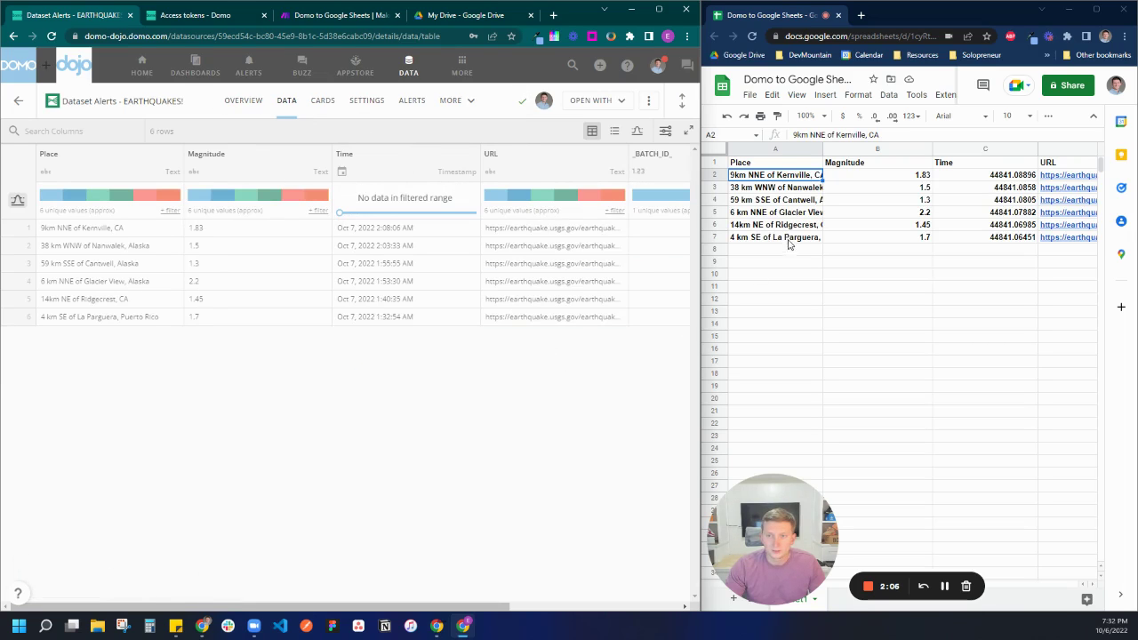
Review the Data has Updated alert's history, and switch to Make to look over the scenario run from Webhooks to Google Sheets.
{"action": "left_click", "coordinate": [410, 100]}
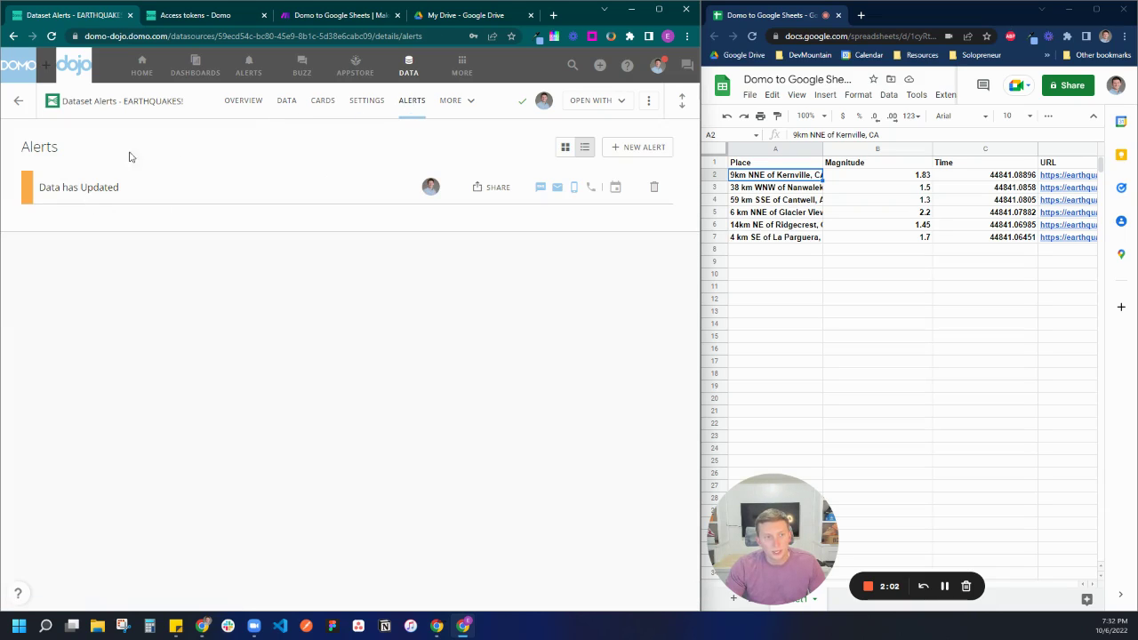
{"action": "left_click", "coordinate": [192, 184]}
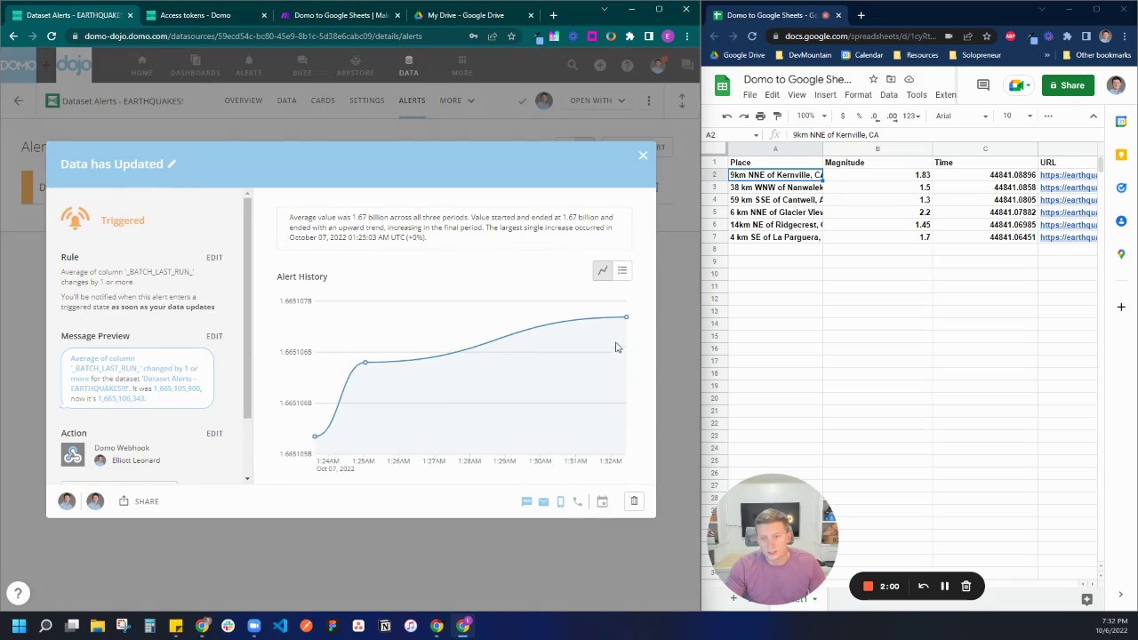
{"action": "left_click", "coordinate": [342, 15]}
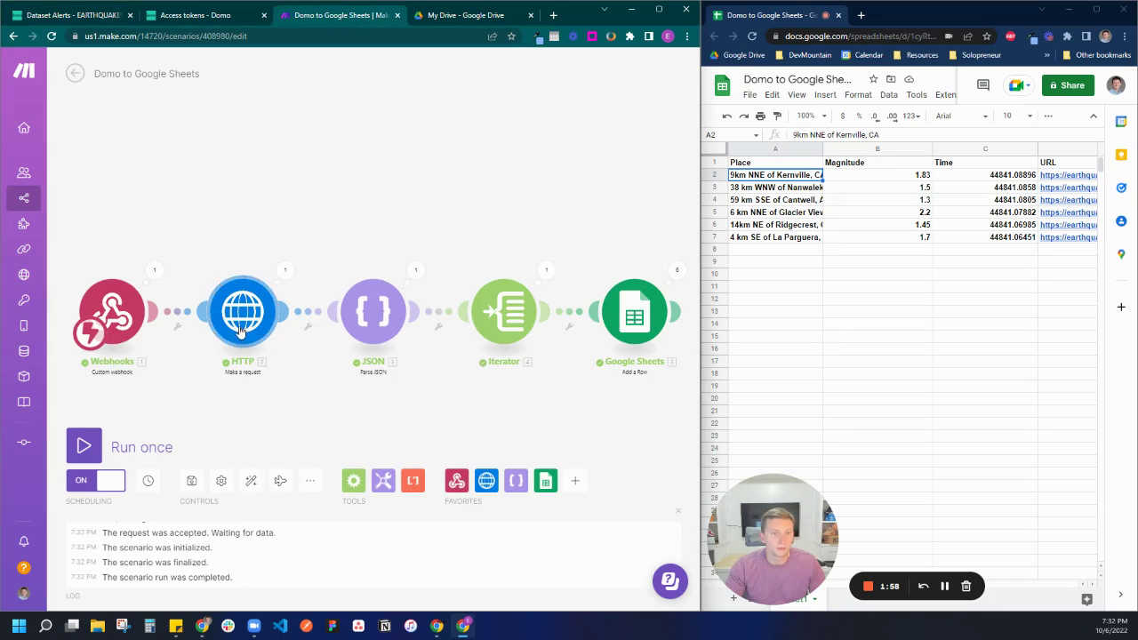
{"action": "left_click_drag", "start_coordinate": [166, 211], "coordinate": [276, 184]}
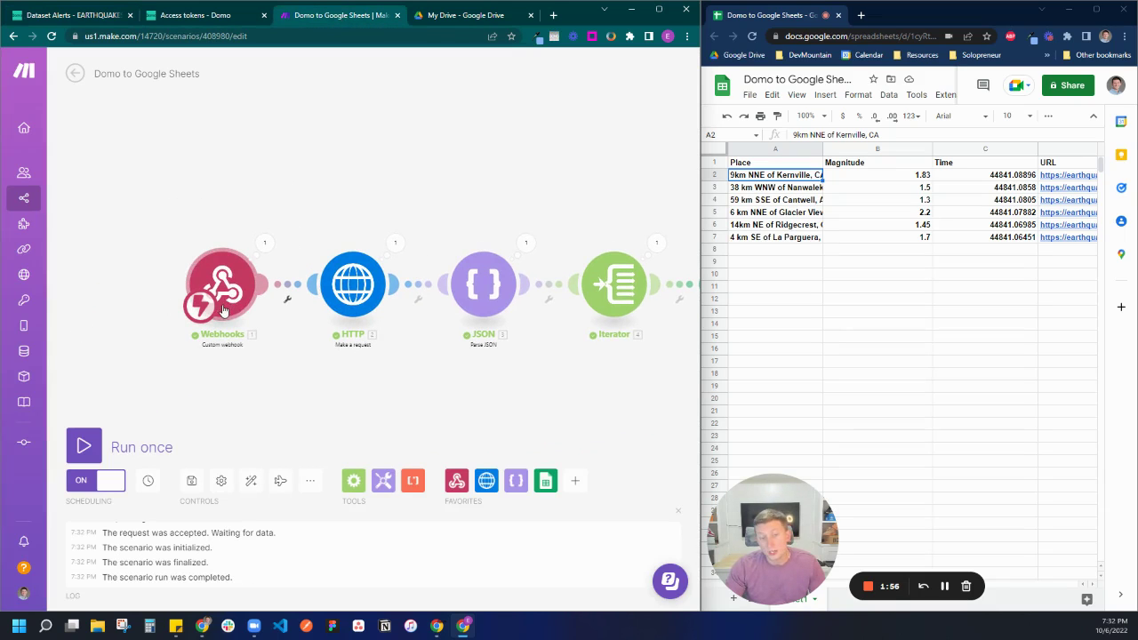
{"action": "left_click_drag", "start_coordinate": [278, 379], "coordinate": [168, 370]}
{"action": "left_click_drag", "start_coordinate": [353, 364], "coordinate": [273, 369]}
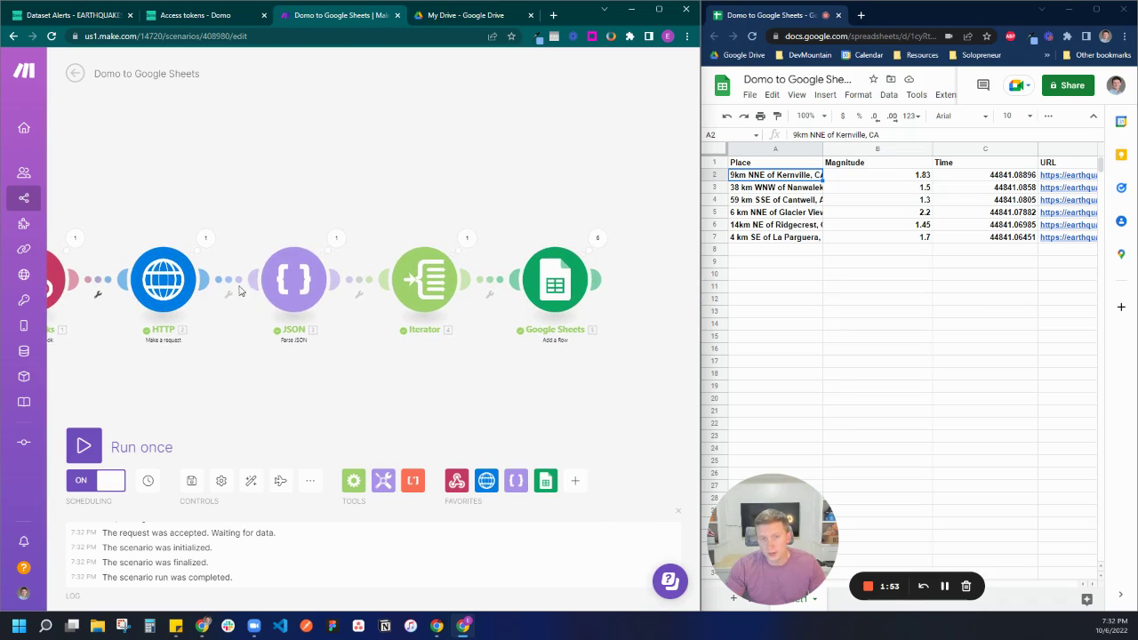
Enlarge the Google Sheet to inspect the added earthquake rows, and restore it beside the Make scenario.
{"action": "left_click", "coordinate": [1098, 10]}
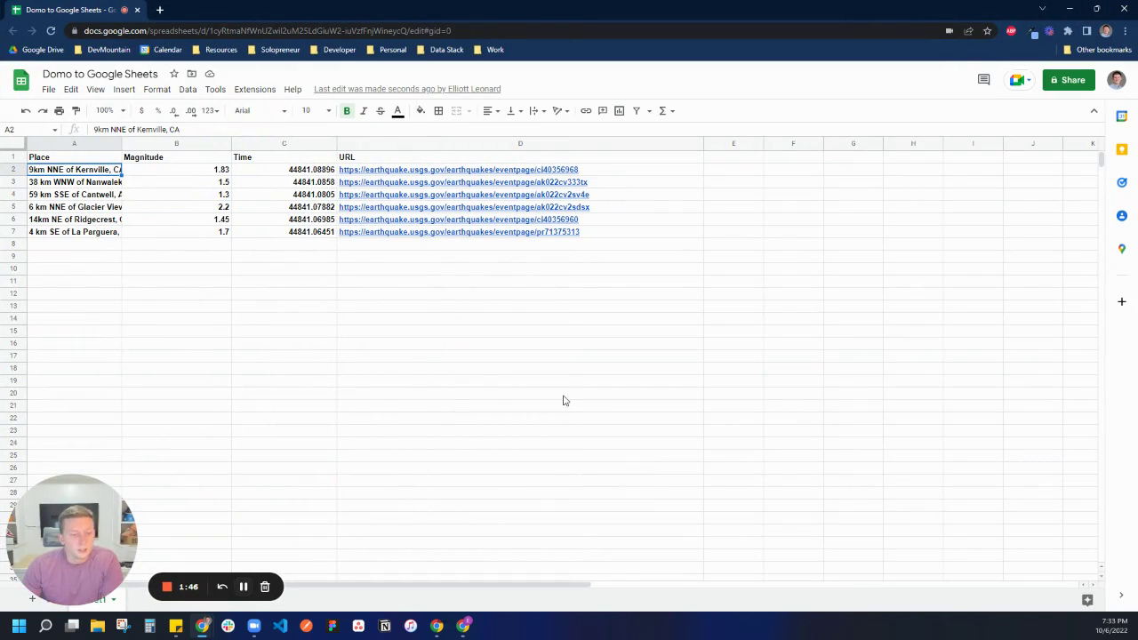
{"action": "left_click_drag", "start_coordinate": [935, 9], "coordinate": [1137, 109]}
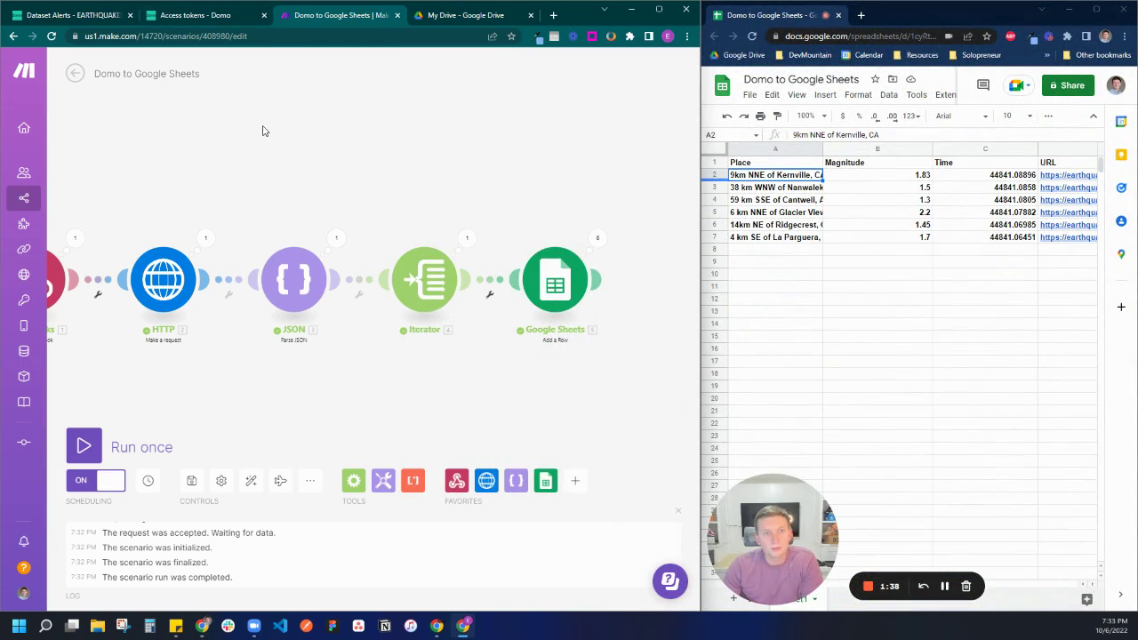
Switch to Domo, close the alert details, and view the dataset's overview and data table.
{"action": "key", "text": "ctrl+1"}
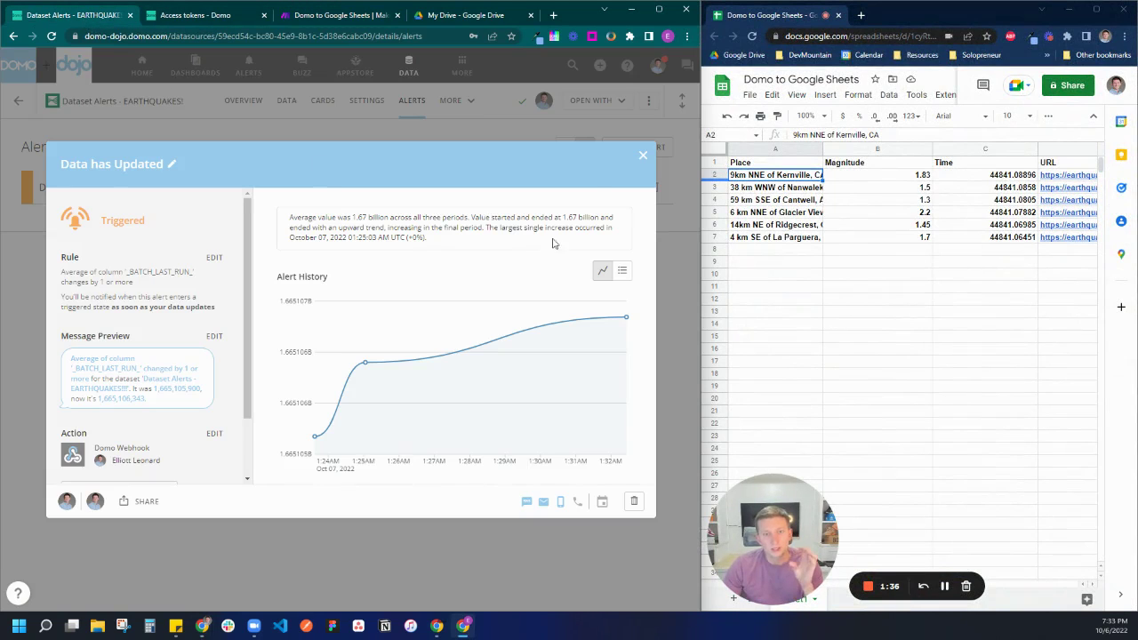
{"action": "left_click", "coordinate": [644, 156]}
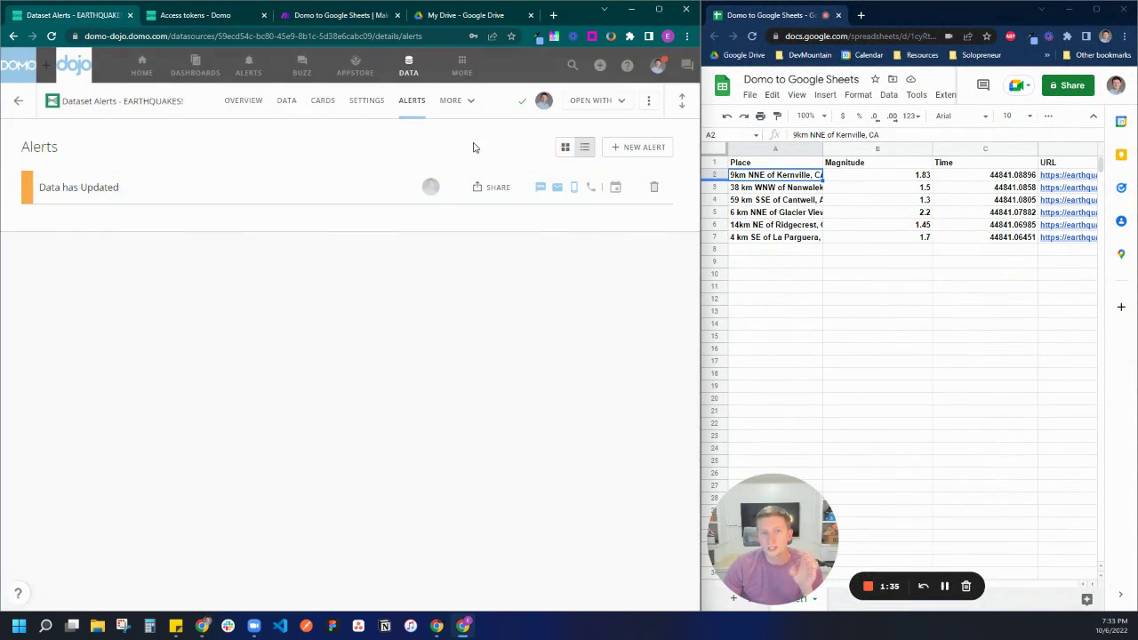
{"action": "left_click", "coordinate": [242, 101]}
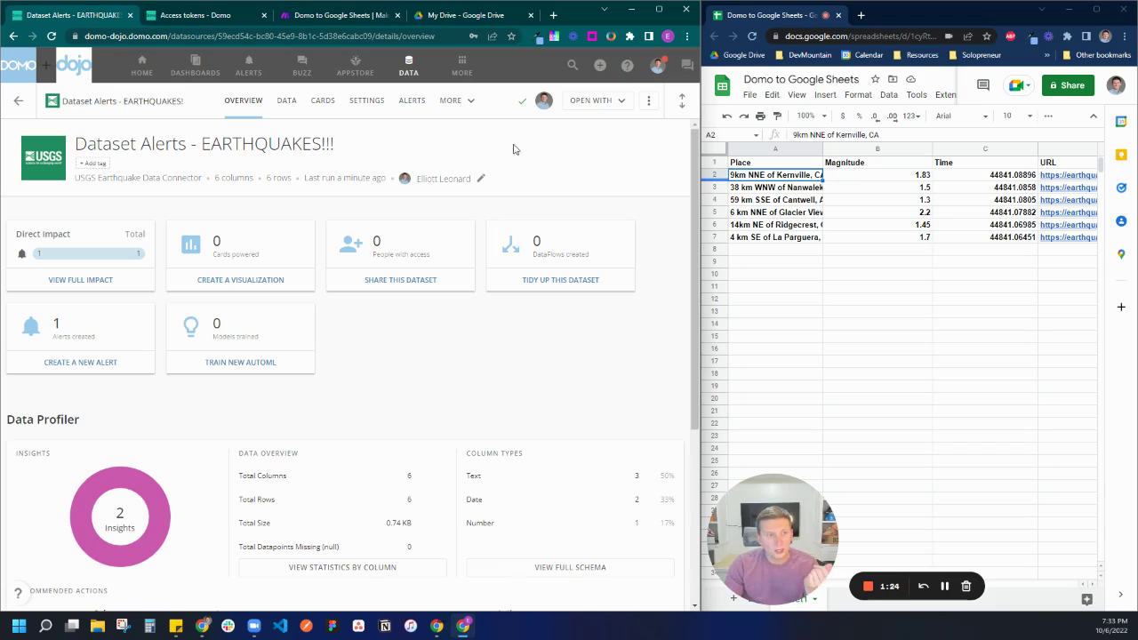
{"action": "left_click", "coordinate": [286, 100]}
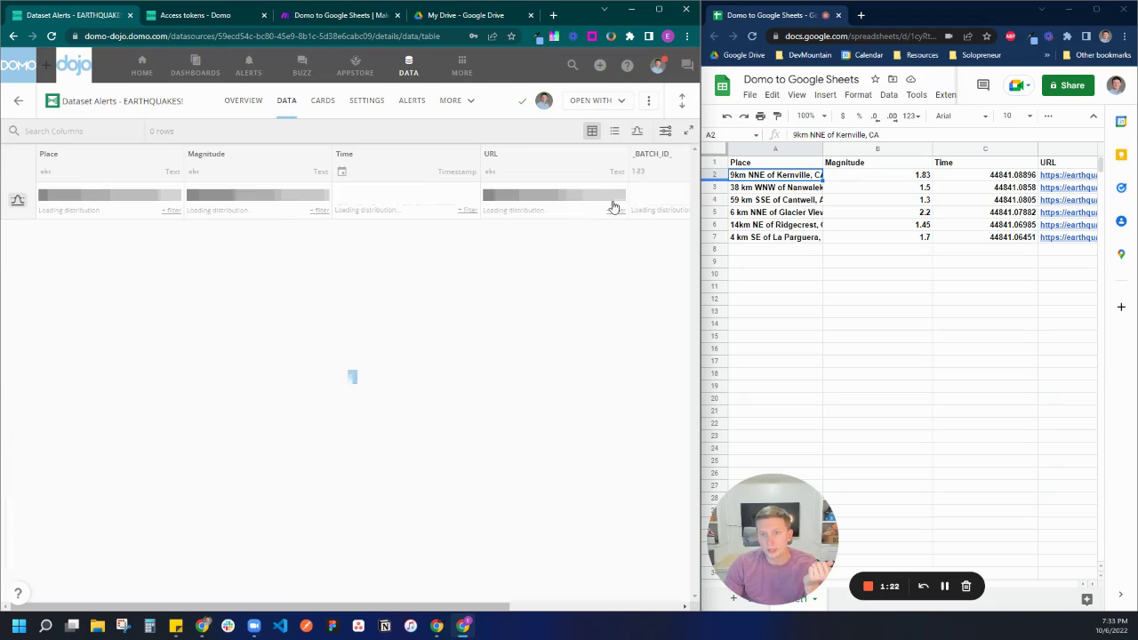
Open the earthquake dataset in Magic ETL and connect an Add Constants action to its input.
{"action": "left_click", "coordinate": [610, 100]}
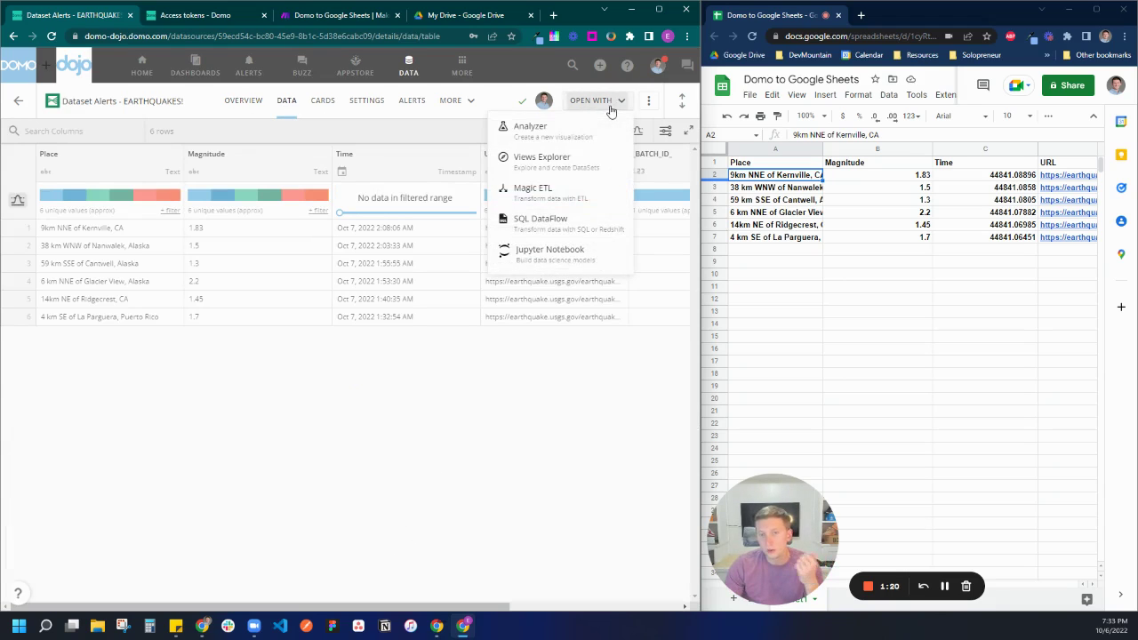
{"action": "left_click", "coordinate": [534, 189]}
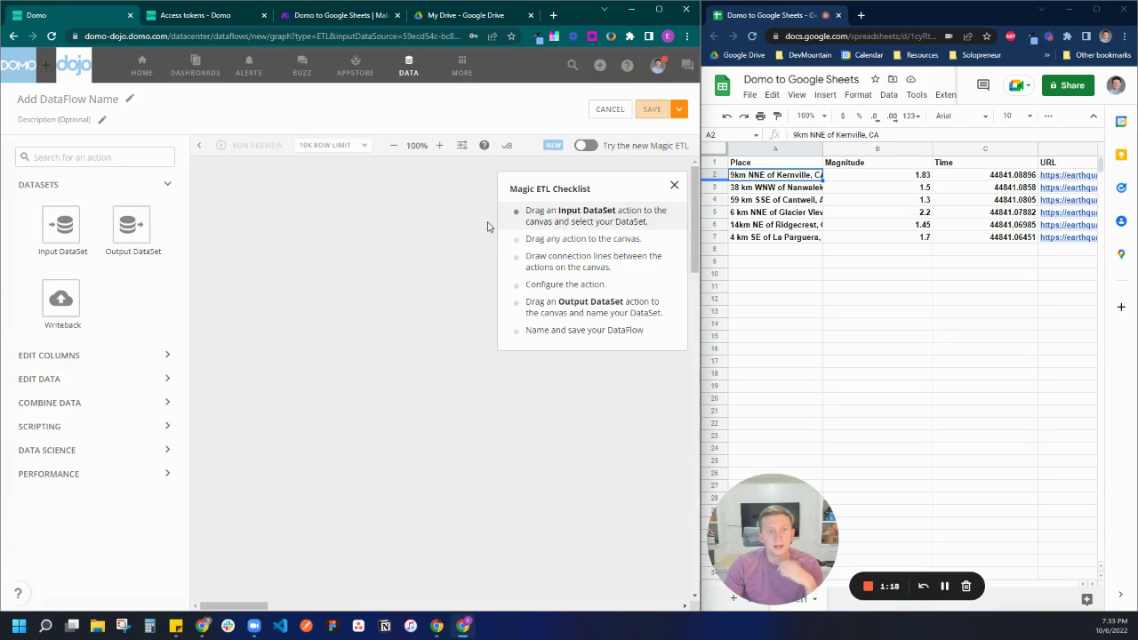
{"action": "left_click", "coordinate": [153, 157]}
{"action": "type", "text": "cons"}
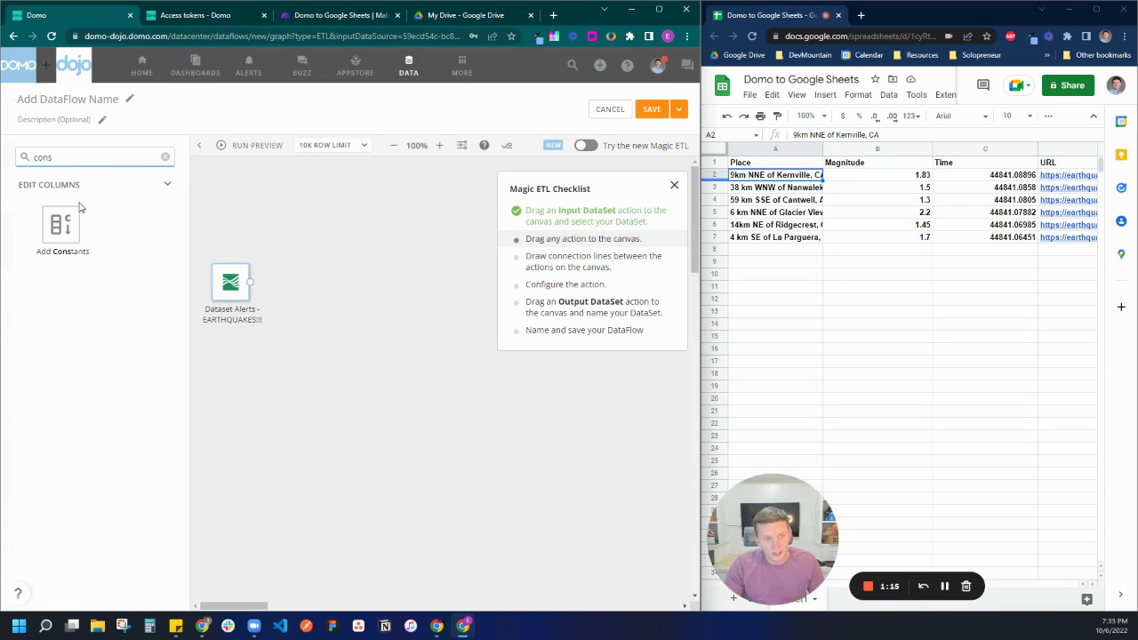
{"action": "mouse_move", "coordinate": [60, 224]}
{"action": "left_mouse_down"}
{"action": "mouse_move", "coordinate": [206, 220]}
{"action": "mouse_move", "coordinate": [343, 280]}
{"action": "left_mouse_up"}
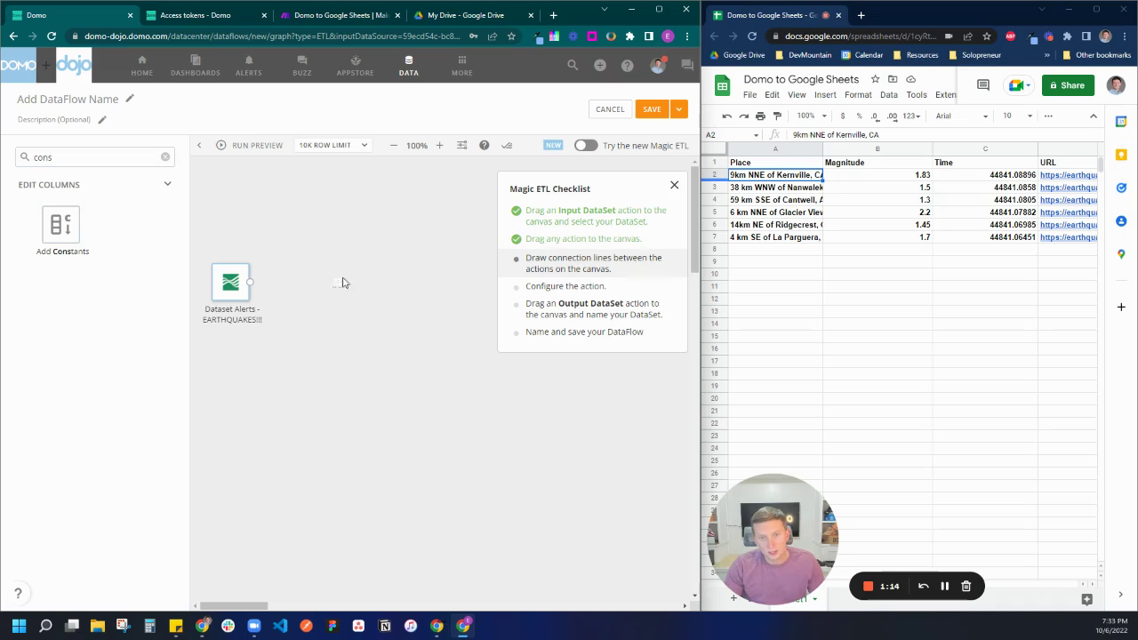
{"action": "left_click_drag", "start_coordinate": [252, 282], "coordinate": [329, 289]}
{"action": "left_click", "coordinate": [329, 287]}
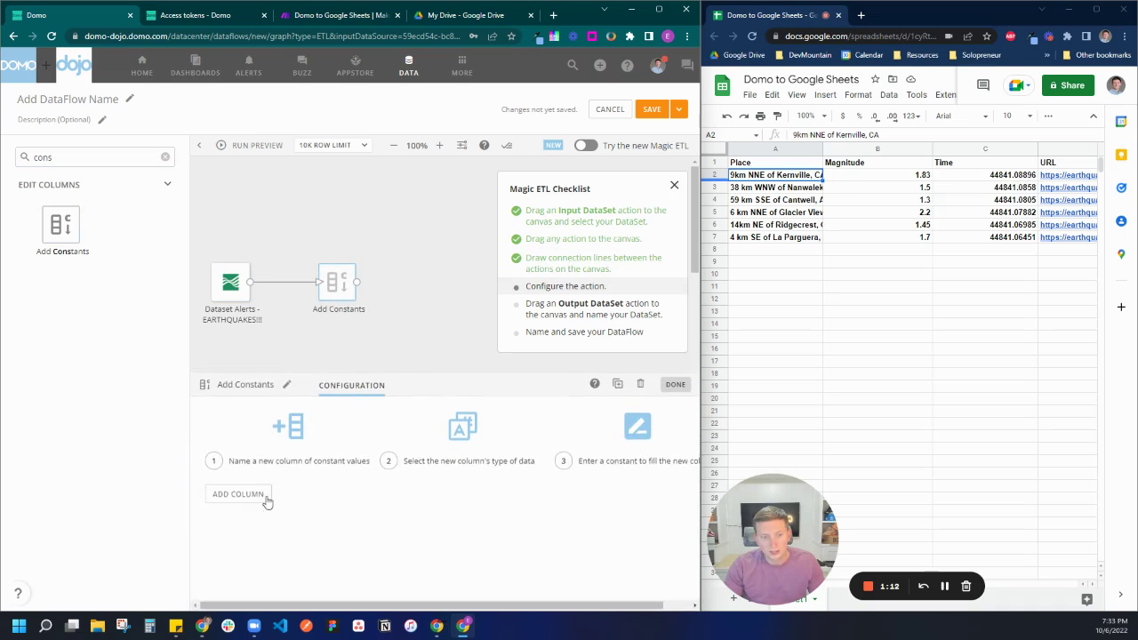
Add a Timestamp constant column of type Timestamp with the current date and time, and discard the unsaved dataflow.
{"action": "left_click", "coordinate": [265, 496]}
{"action": "type", "text": "Tim"}
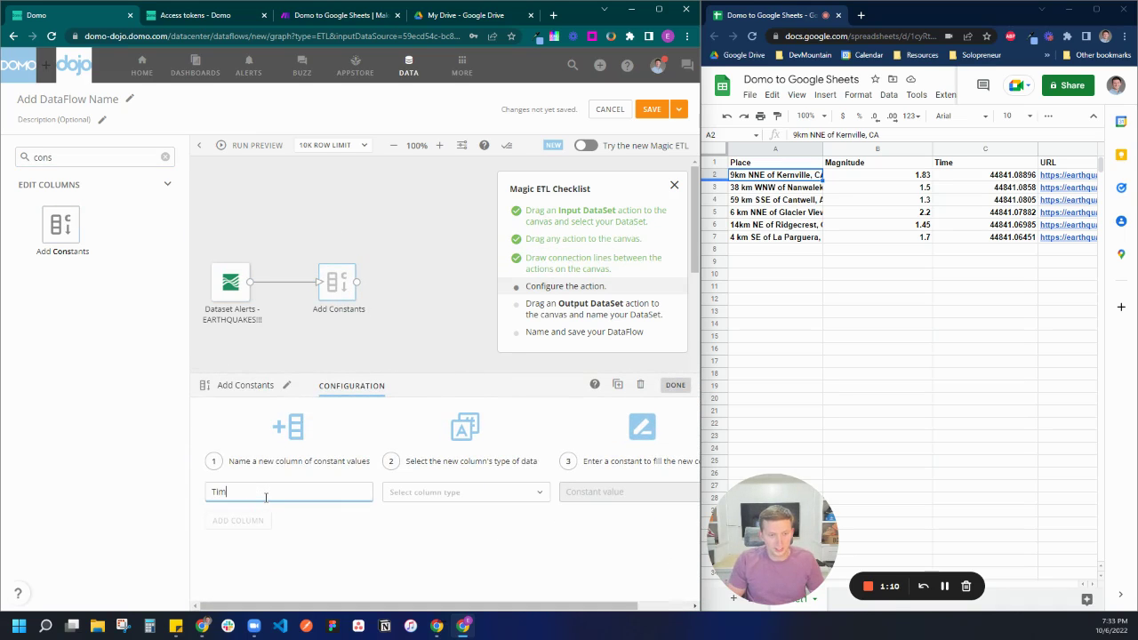
{"action": "type", "text": "estam"}
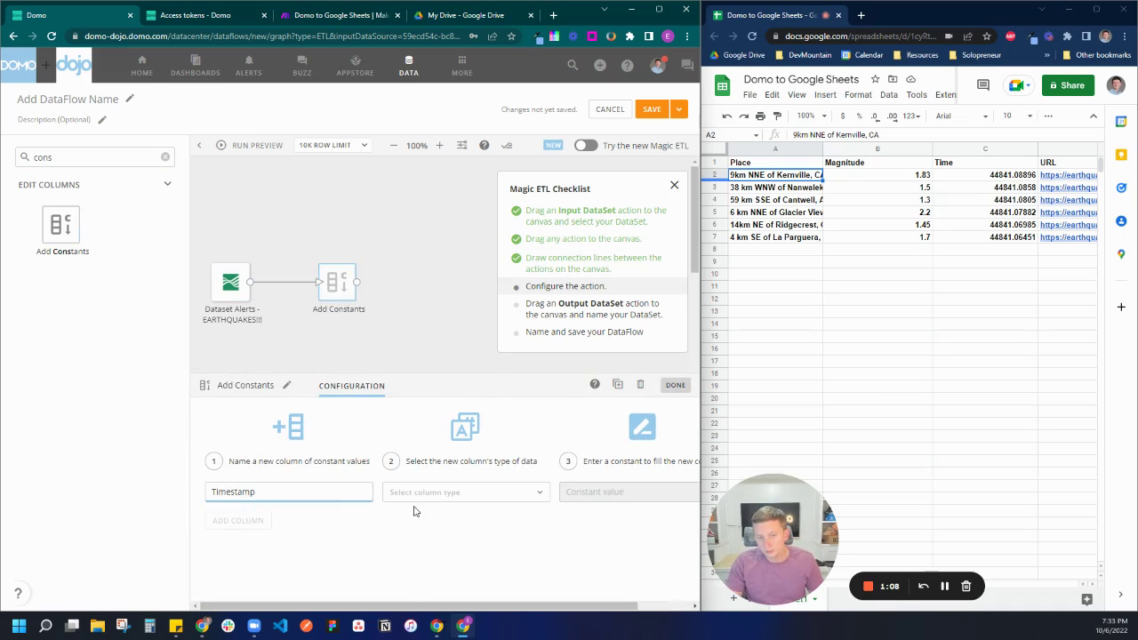
{"action": "type", "text": "p"}
{"action": "left_click", "coordinate": [418, 491]}
{"action": "left_click", "coordinate": [418, 468]}
{"action": "left_click", "coordinate": [625, 495]}
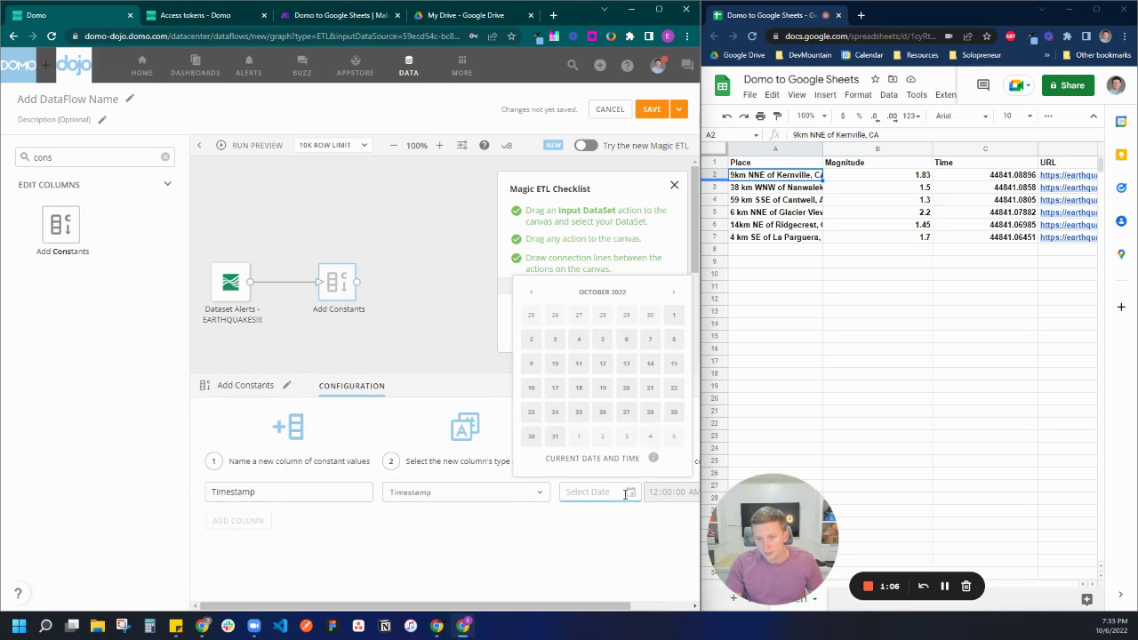
{"action": "left_click", "coordinate": [585, 458]}
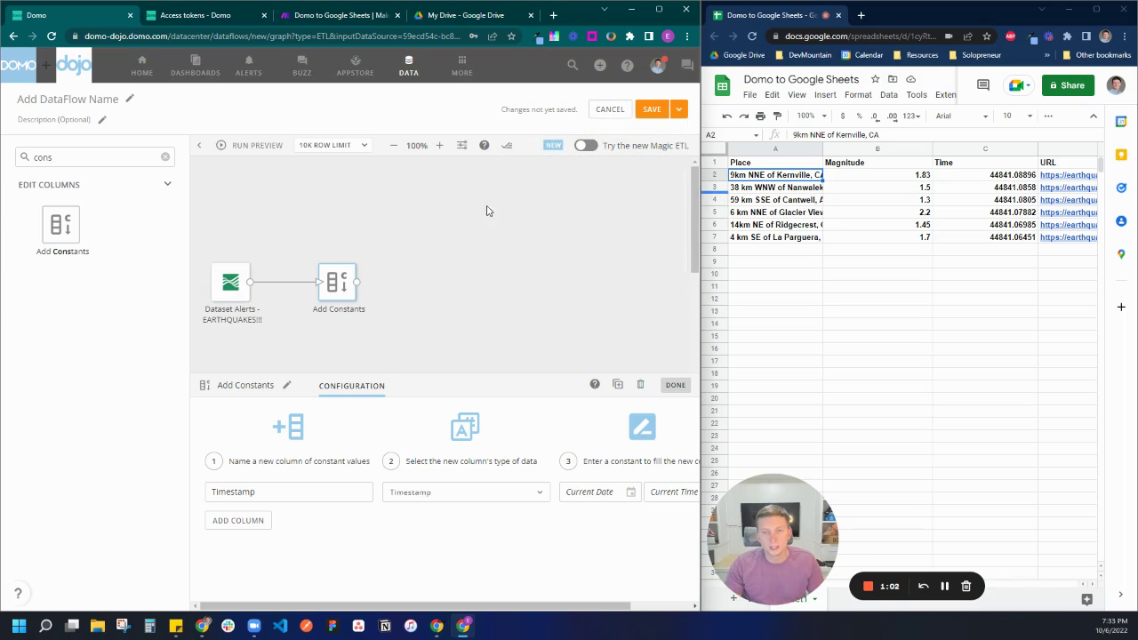
{"action": "left_click", "coordinate": [608, 110]}
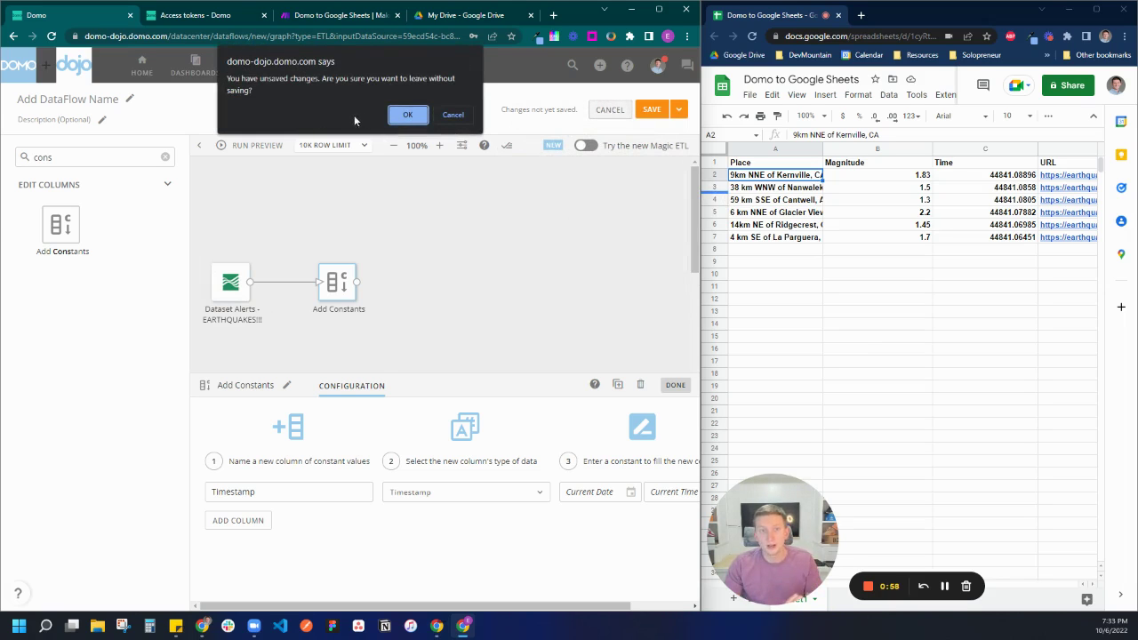
{"action": "left_click", "coordinate": [391, 113]}
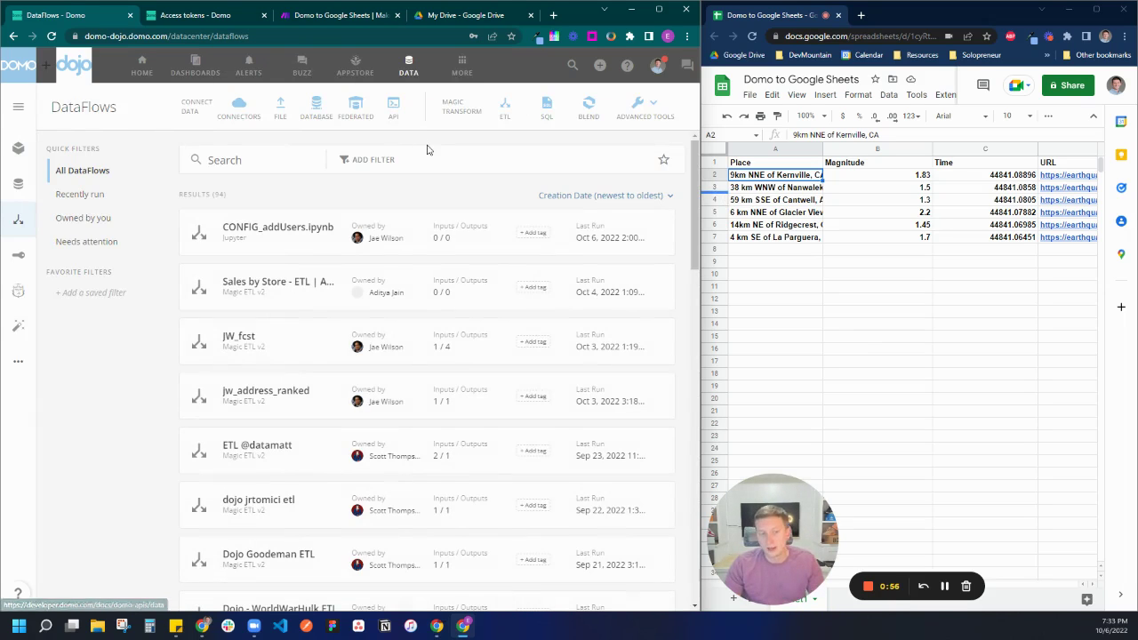